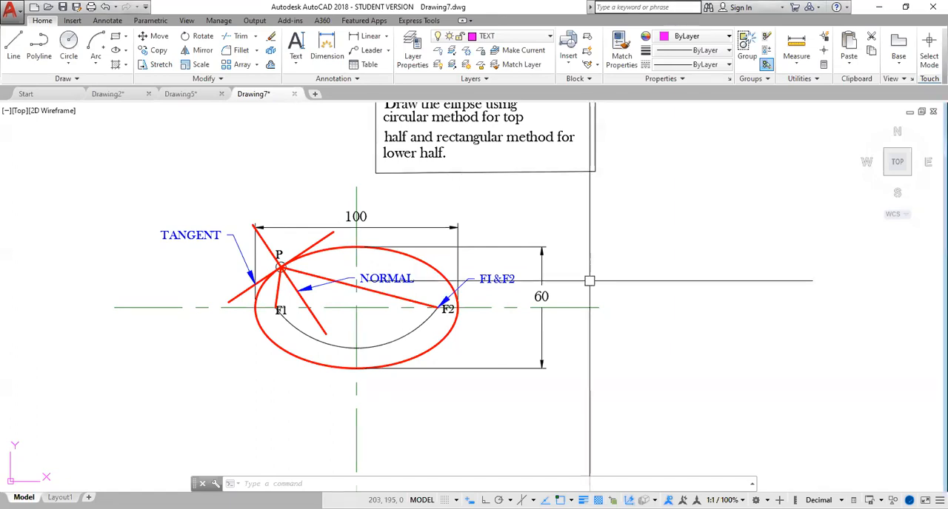
- Add a new layout after Layout1 in the ellipse drawing and switch to it
{"action": "mouse_move", "coordinate": [611, 250]}
{"action": "middle_mouse_down"}
{"action": "mouse_move", "coordinate": [577, 281]}
{"action": "mouse_move", "coordinate": [601, 255]}
{"action": "middle_mouse_up"}
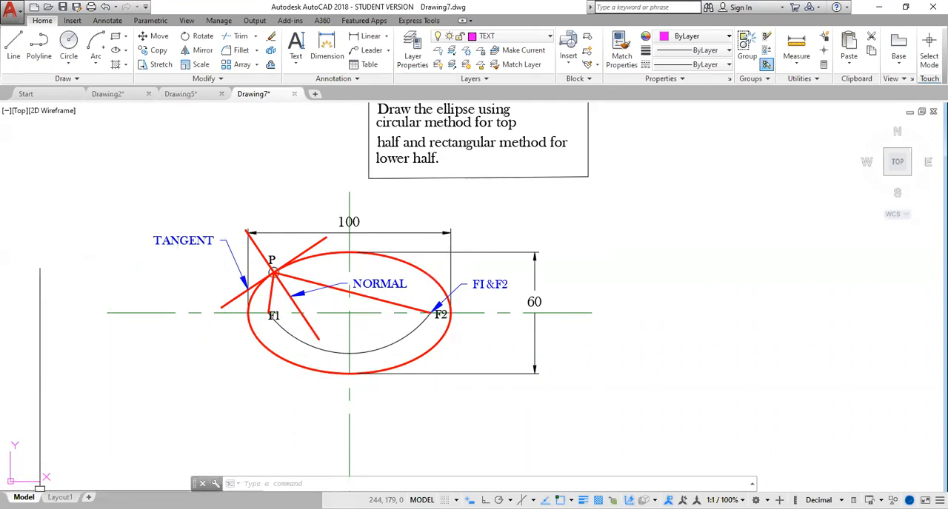
{"action": "mouse_move", "coordinate": [63, 497]}
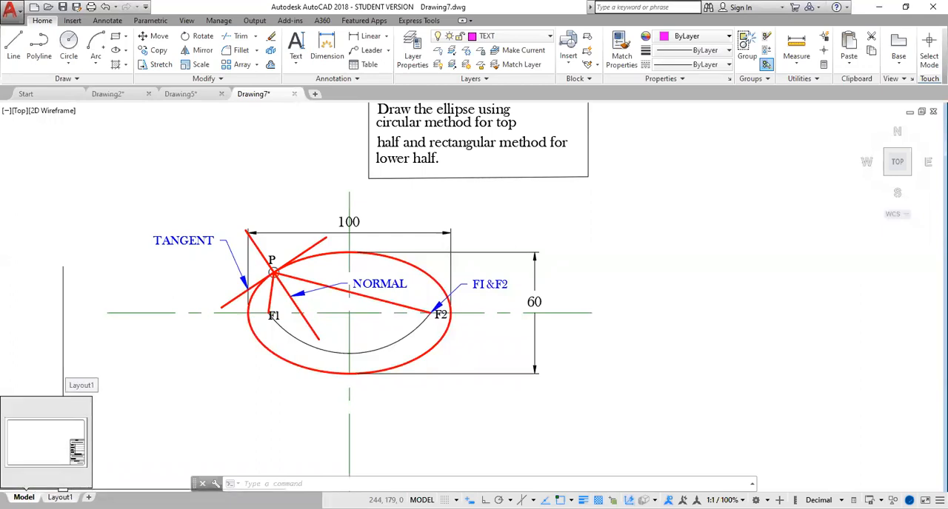
{"action": "left_click", "coordinate": [62, 496]}
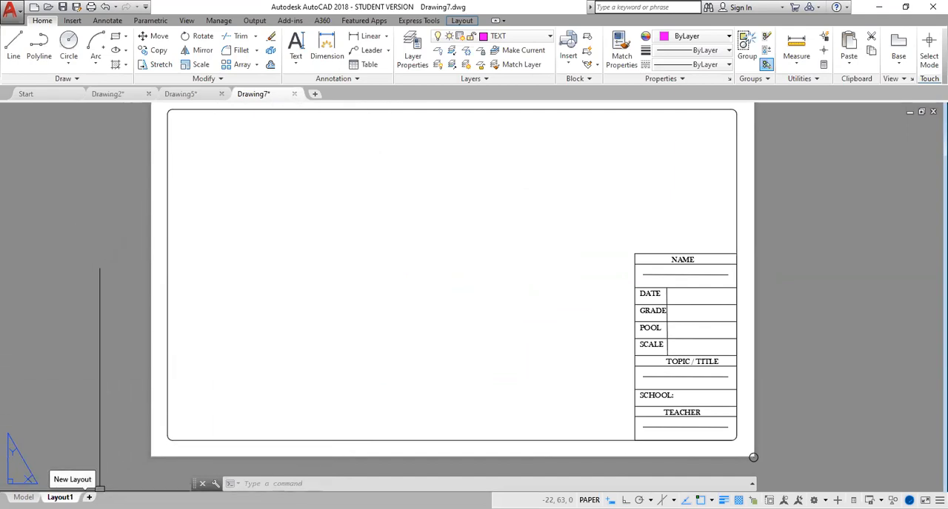
{"action": "left_click", "coordinate": [89, 497]}
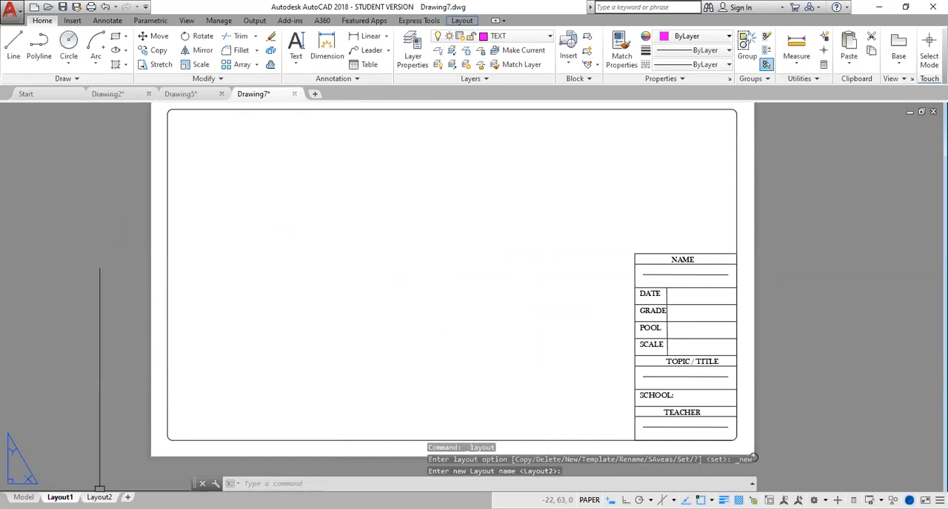
{"action": "left_click", "coordinate": [98, 497]}
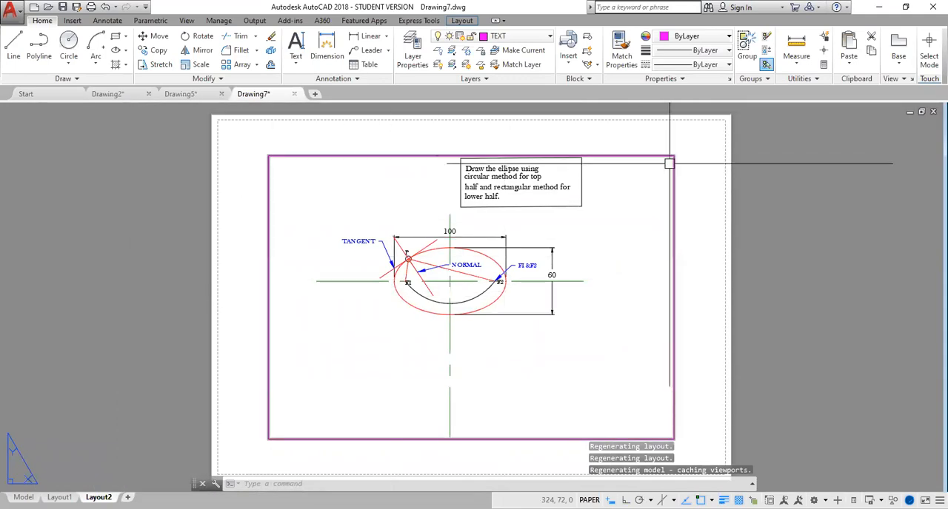
- Delete the default viewport from the new layout's sheet
{"action": "mouse_move", "coordinate": [659, 156]}
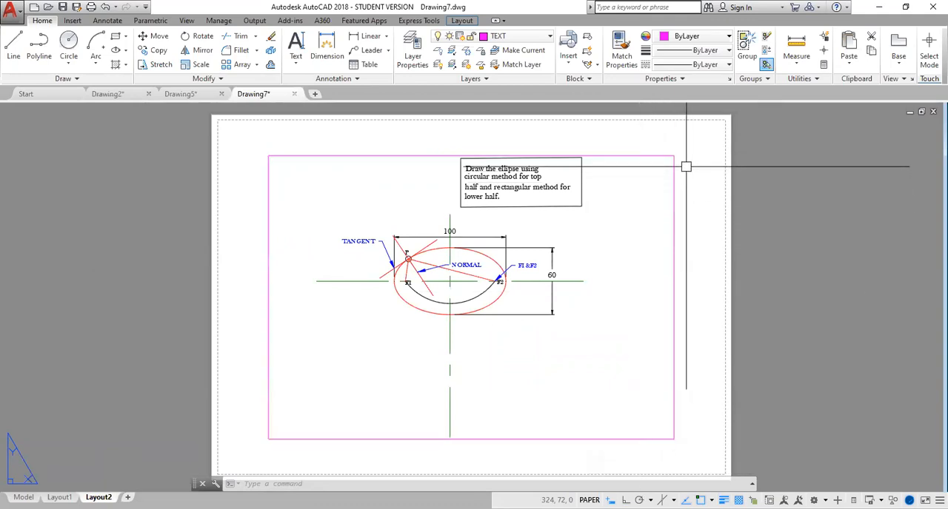
{"action": "mouse_move", "coordinate": [99, 497]}
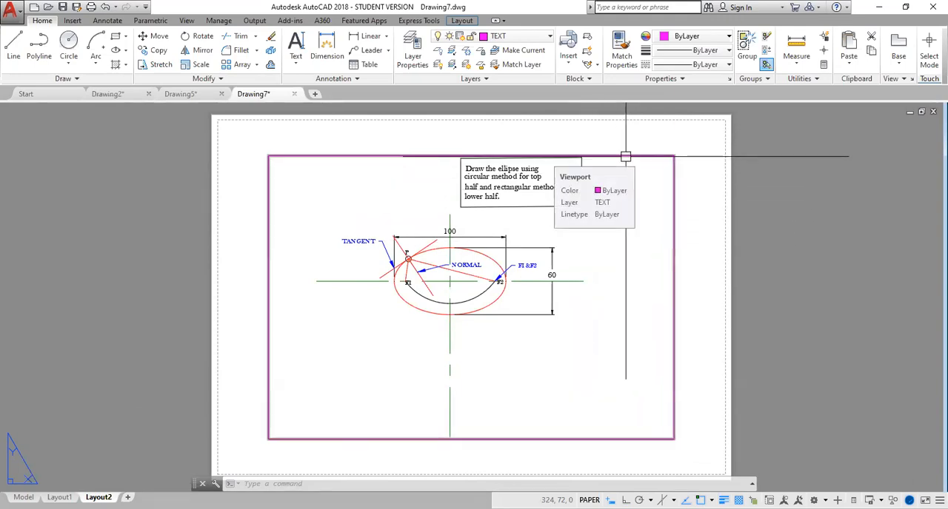
{"action": "left_click", "coordinate": [626, 156]}
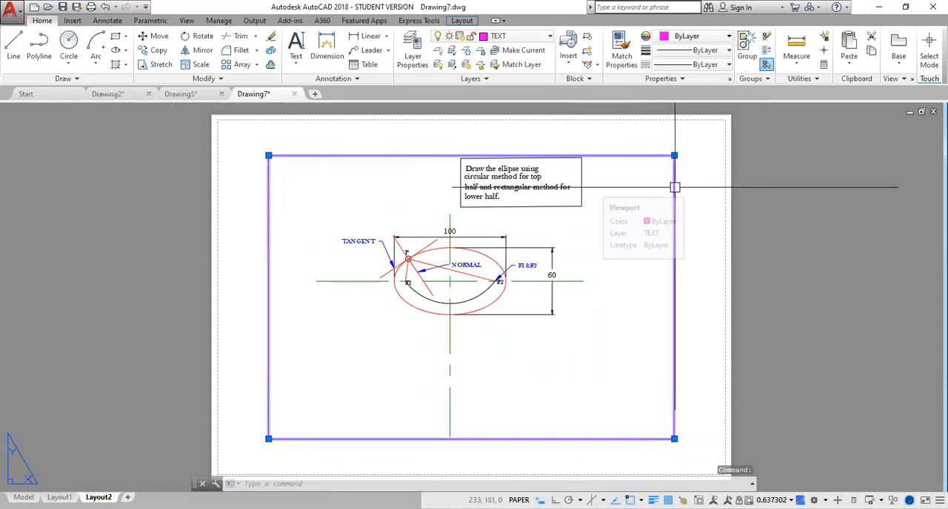
{"action": "key", "text": "Delete"}
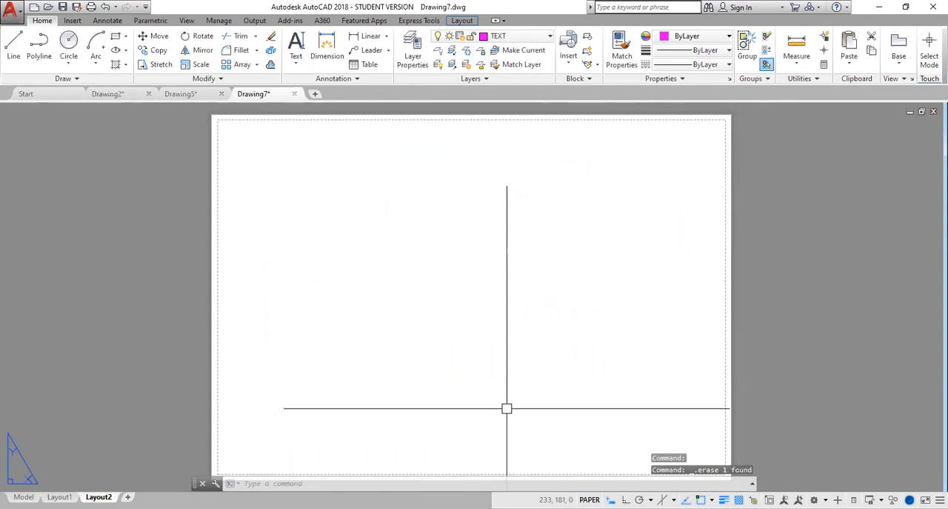
- Draw a rectangular border of about 286 by 197 mm just inside the sheet's dashed printable-area margin
{"action": "middle_click_drag", "start_coordinate": [560, 407], "coordinate": [518, 413]}
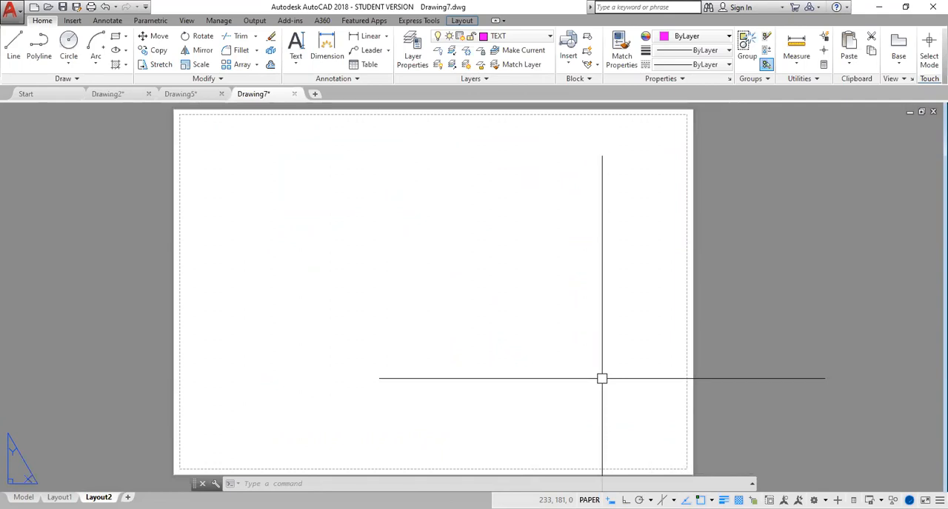
{"action": "scroll", "coordinate": [601, 378], "scroll_direction": "down", "scroll_amount": 2}
{"action": "middle_click_drag", "start_coordinate": [603, 374], "coordinate": [555, 295]}
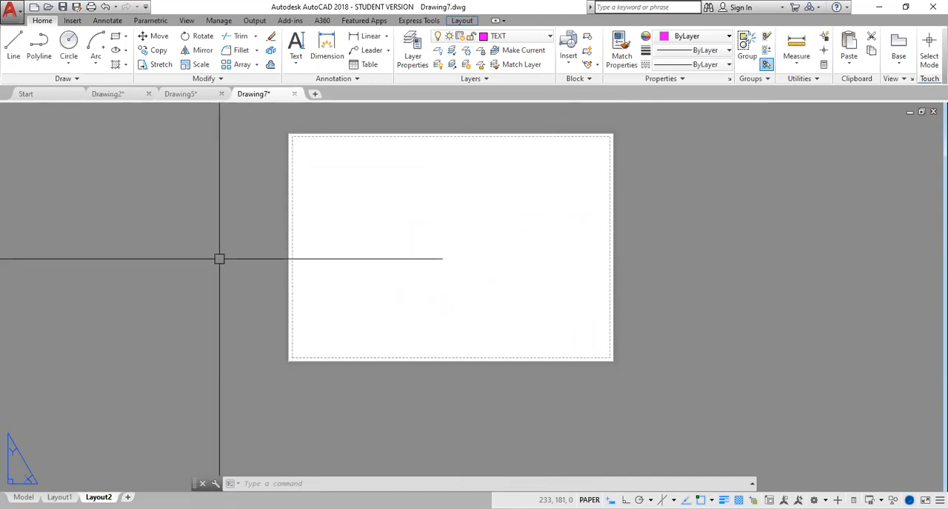
{"action": "type", "text": "REC"}
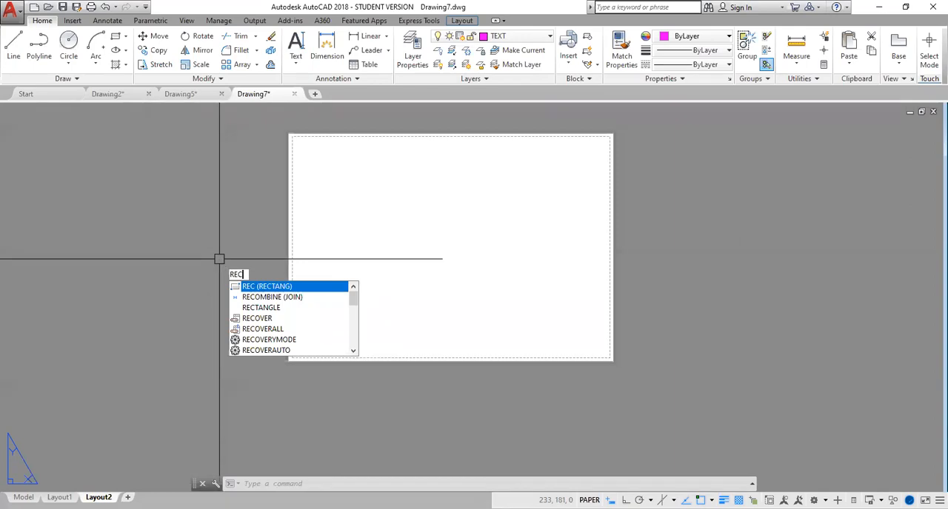
{"action": "key", "text": "Return"}
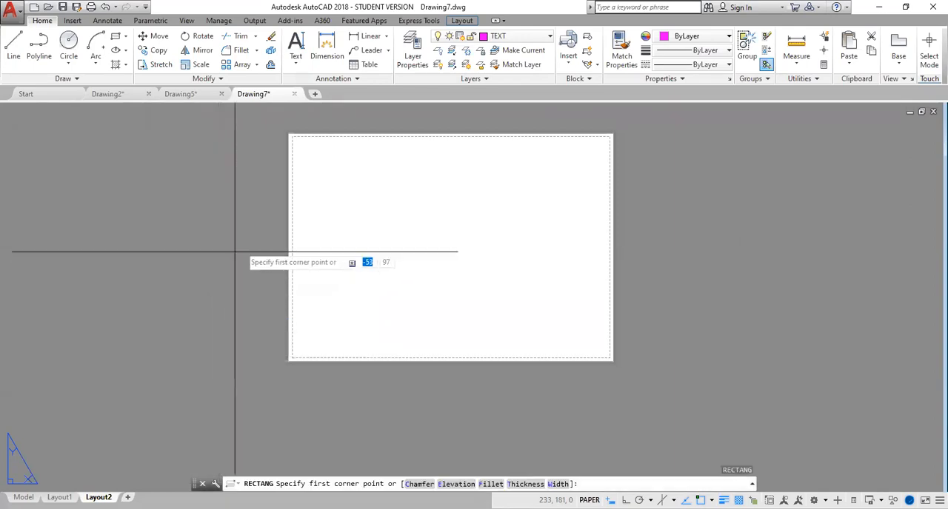
{"action": "left_click", "coordinate": [295, 140]}
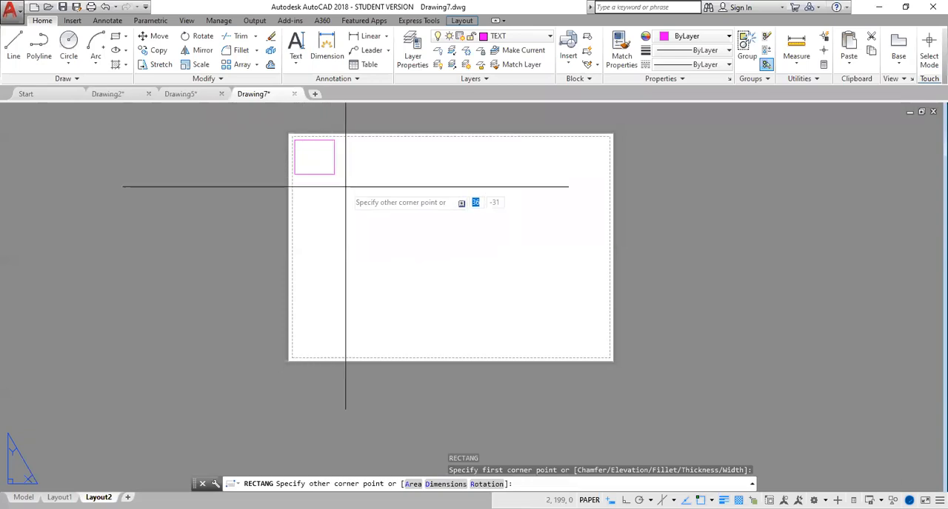
{"action": "left_click", "coordinate": [608, 355]}
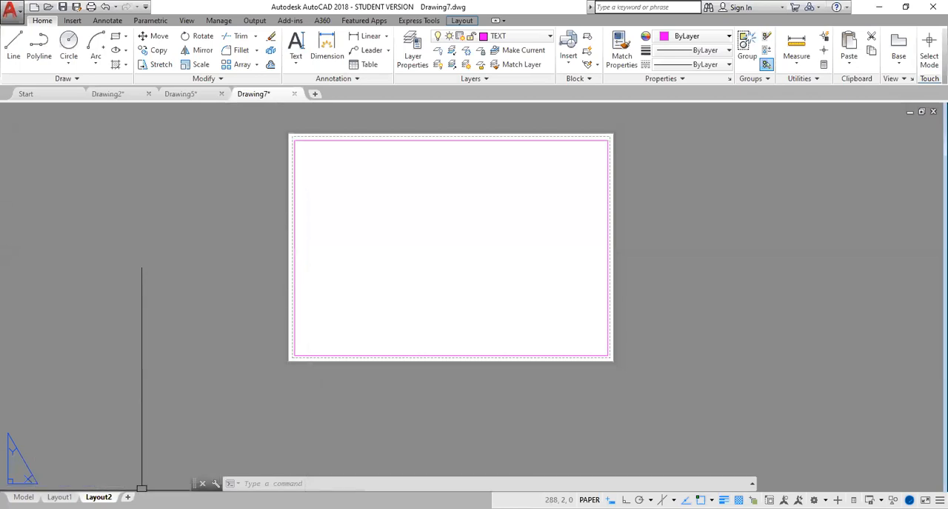
- Modify the page setup of Layout2 to use the DWG To PDF.pc3 plotter
{"action": "right_click", "coordinate": [103, 497]}
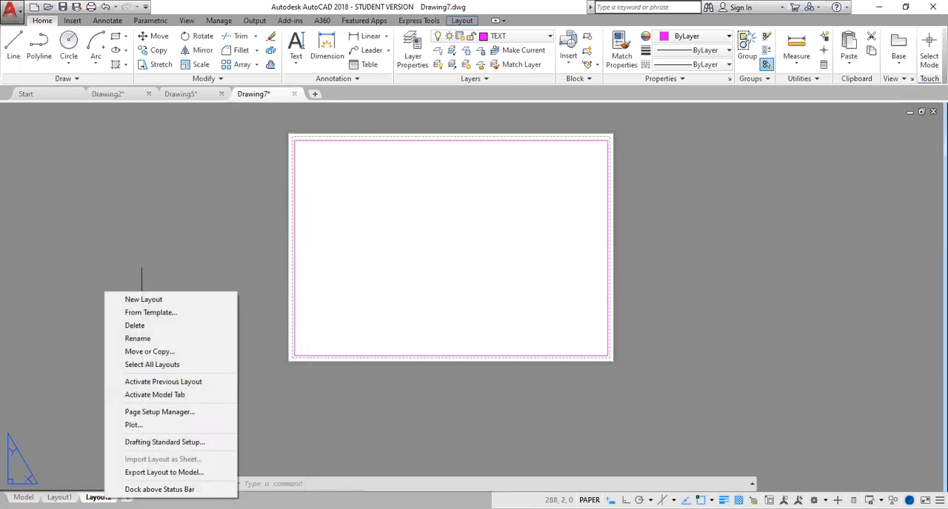
{"action": "left_click", "coordinate": [167, 415]}
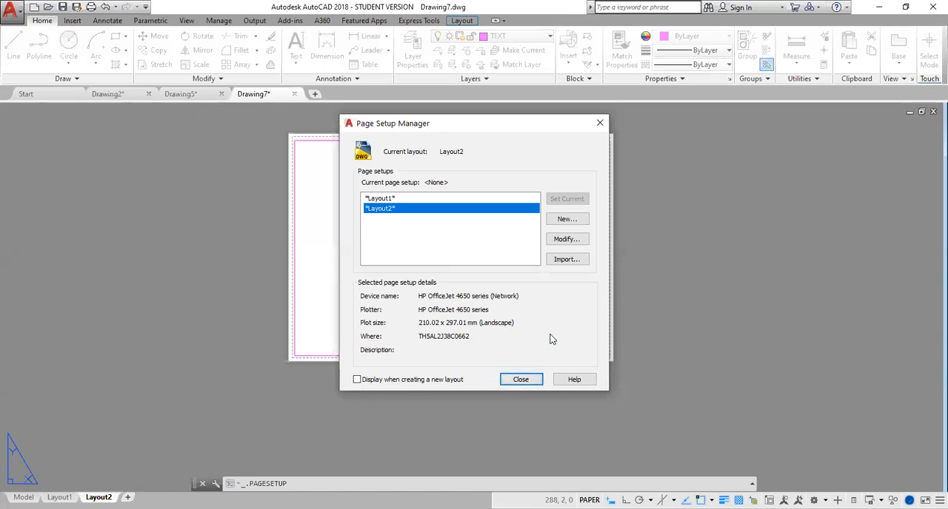
{"action": "left_click", "coordinate": [568, 239]}
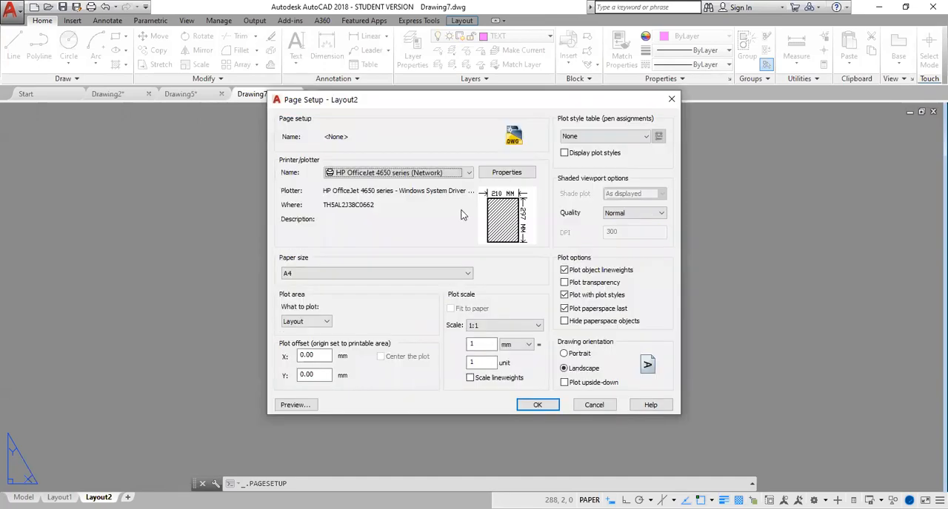
{"action": "left_click", "coordinate": [468, 174]}
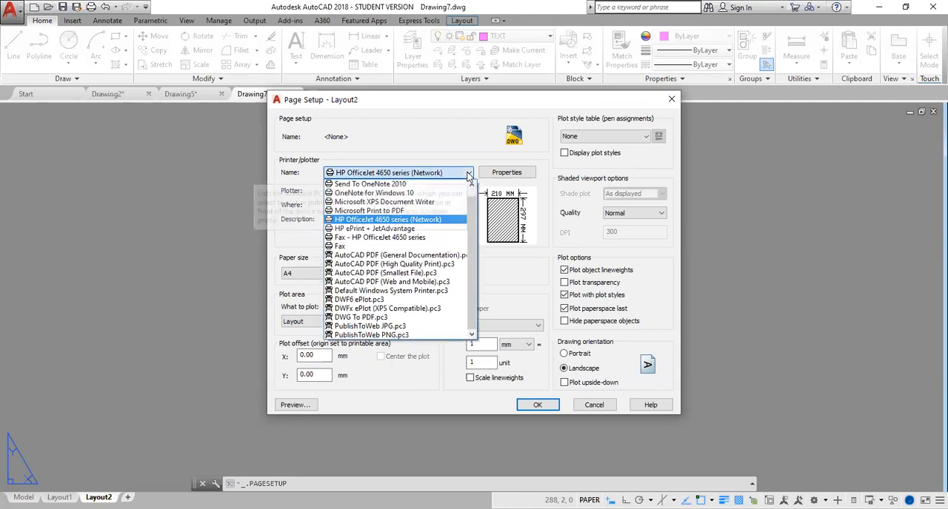
{"action": "left_click", "coordinate": [376, 317]}
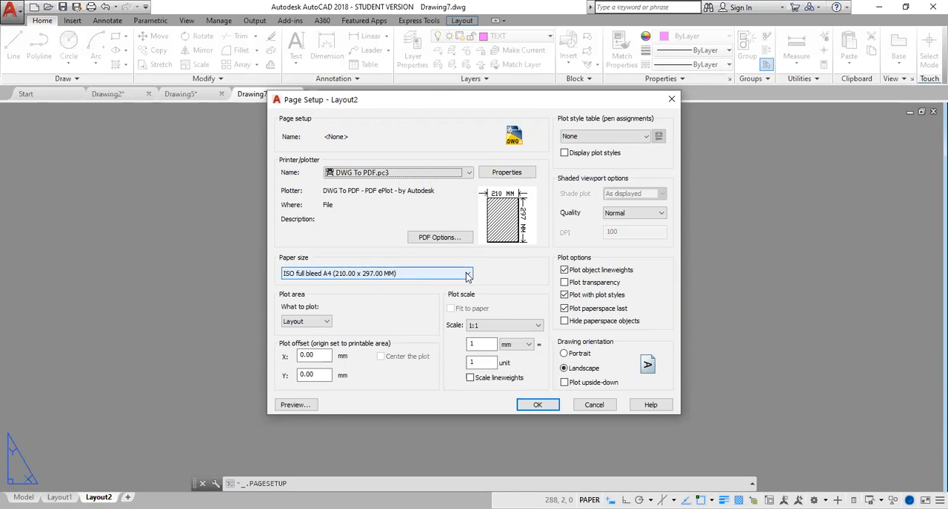
- Keep Layout as the plot area and assign the monochrome.ctb plot style table
{"action": "left_click", "coordinate": [326, 322]}
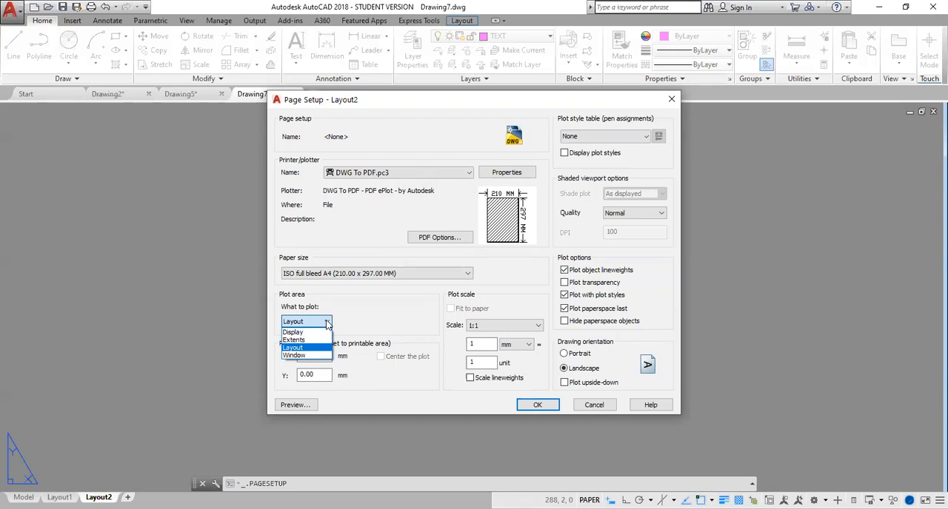
{"action": "left_click", "coordinate": [309, 324]}
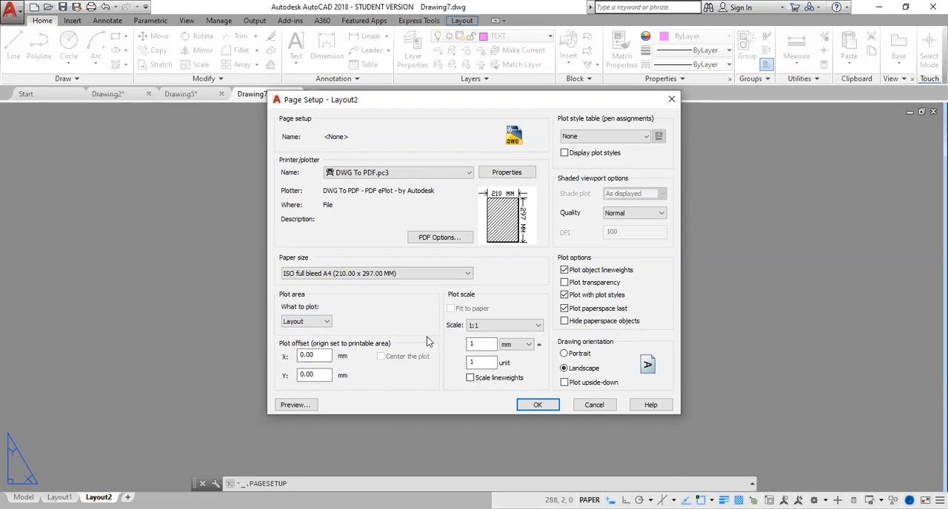
{"action": "left_click", "coordinate": [645, 136]}
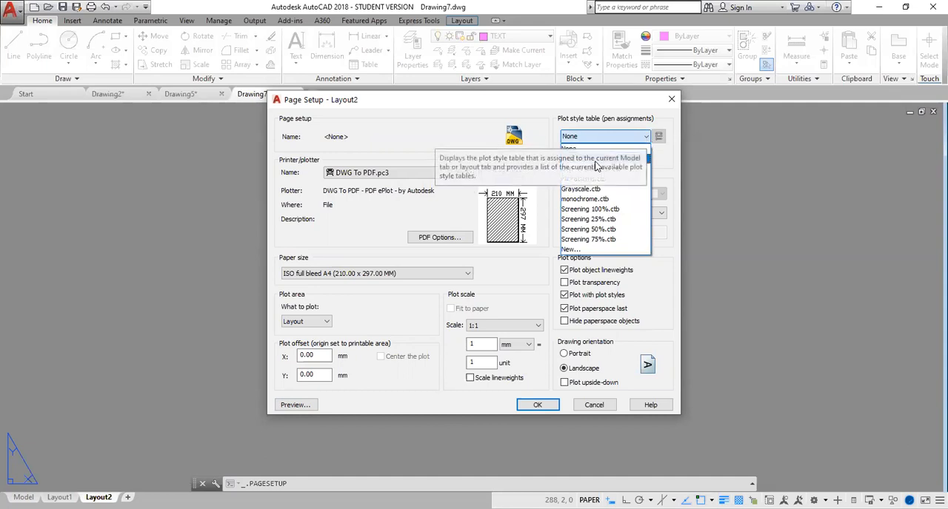
{"action": "left_click", "coordinate": [590, 200]}
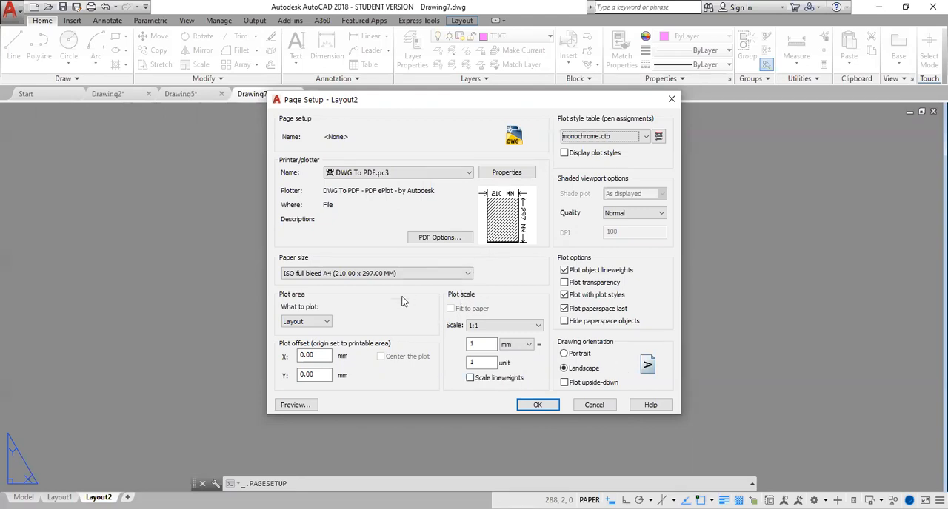
- Preview the sheet, accept the modified page setup and leave the page setup manager
{"action": "left_click", "coordinate": [296, 407]}
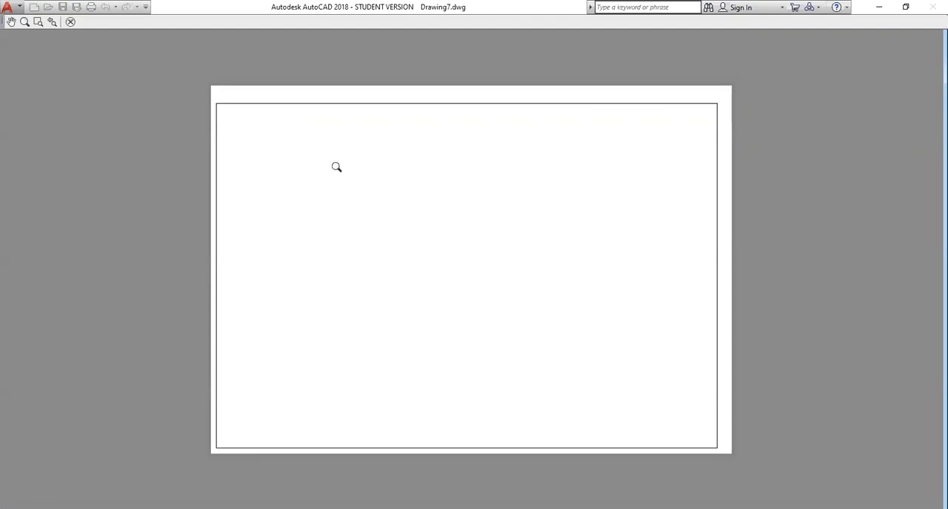
{"action": "left_click", "coordinate": [71, 23]}
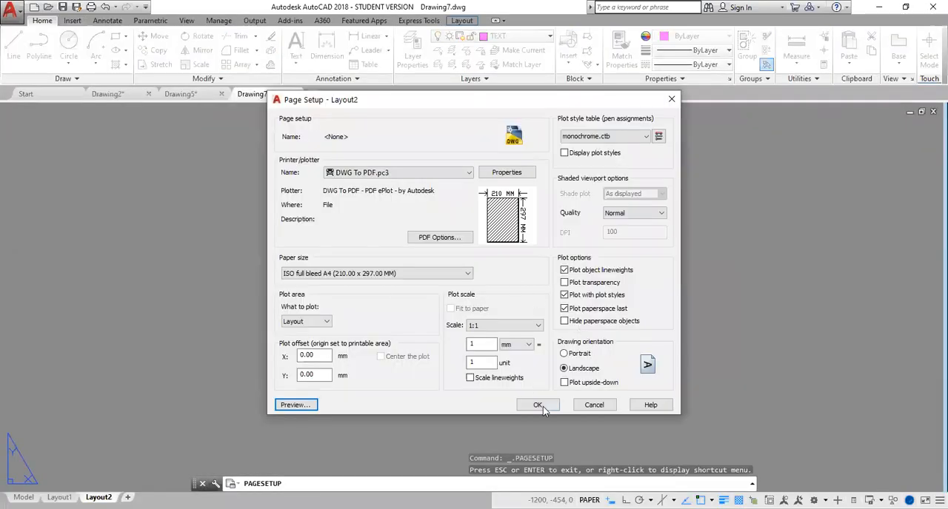
{"action": "left_click", "coordinate": [539, 408]}
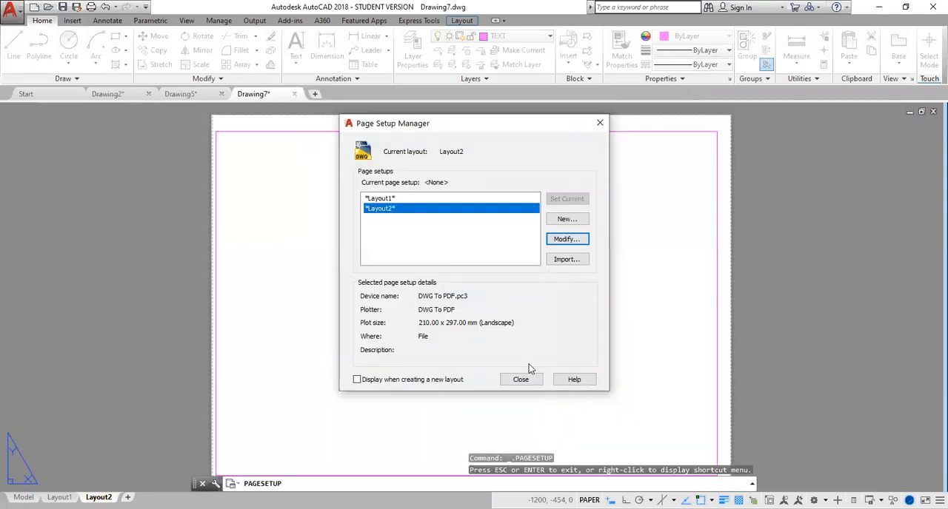
{"action": "left_click", "coordinate": [522, 380]}
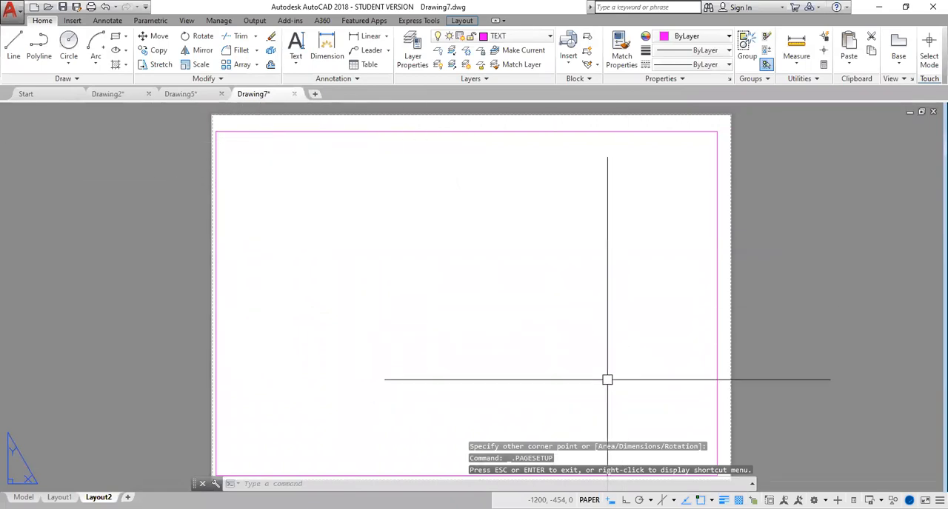
- Create an MVIEW viewport on the layout from the border's upper-left corner to the midpoint of its lower edge
{"action": "middle_click_drag", "start_coordinate": [604, 294], "coordinate": [569, 248]}
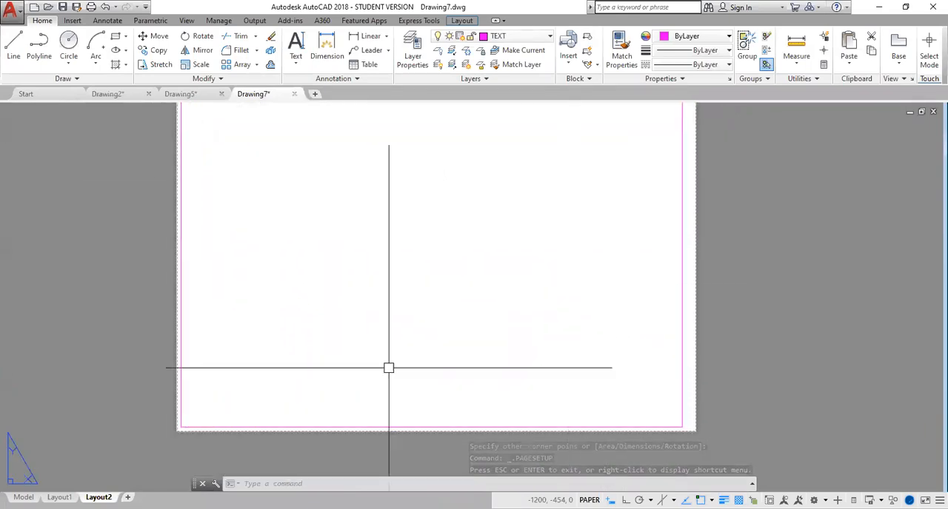
{"action": "mouse_move", "coordinate": [60, 496]}
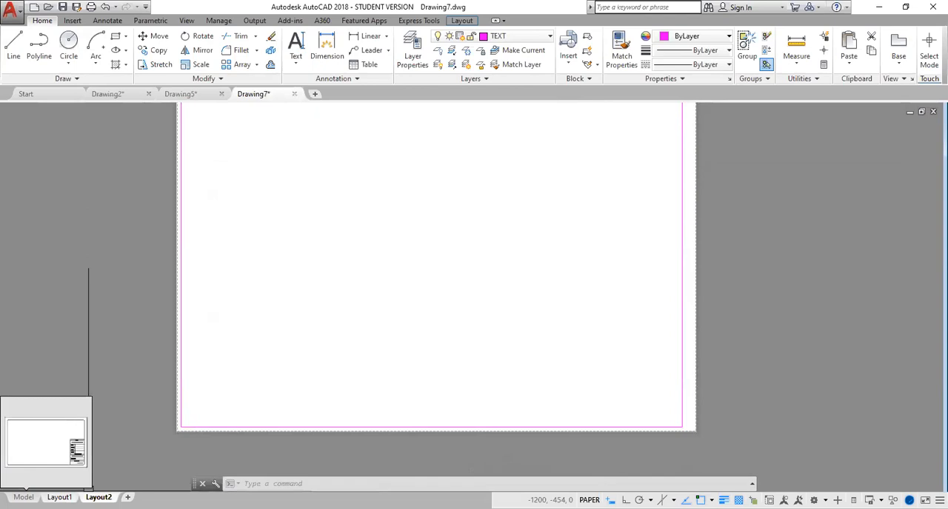
{"action": "middle_click_drag", "start_coordinate": [362, 264], "coordinate": [364, 336]}
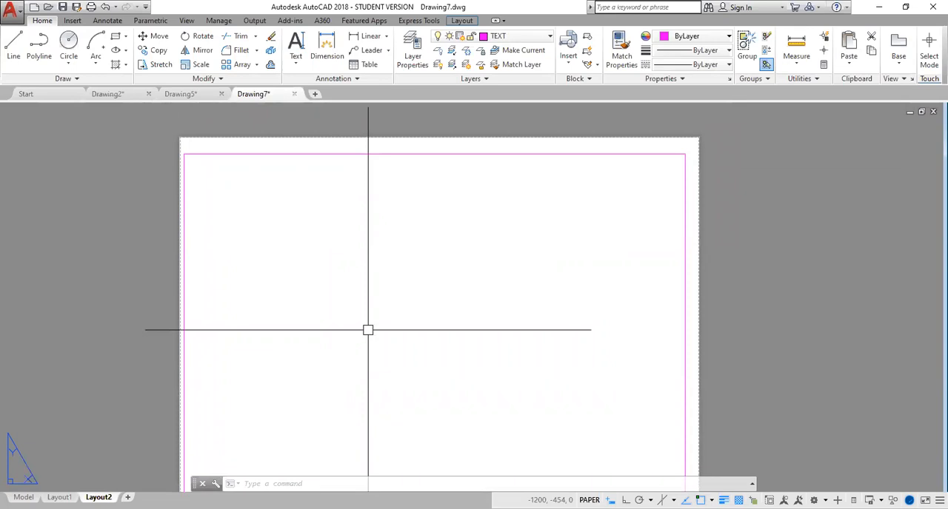
{"action": "type", "text": "MVIEW"}
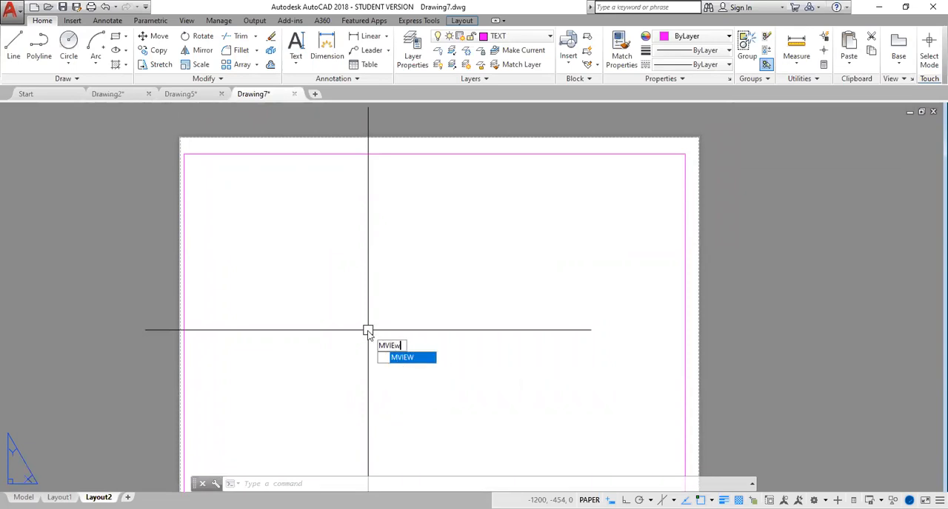
{"action": "key", "text": "Return"}
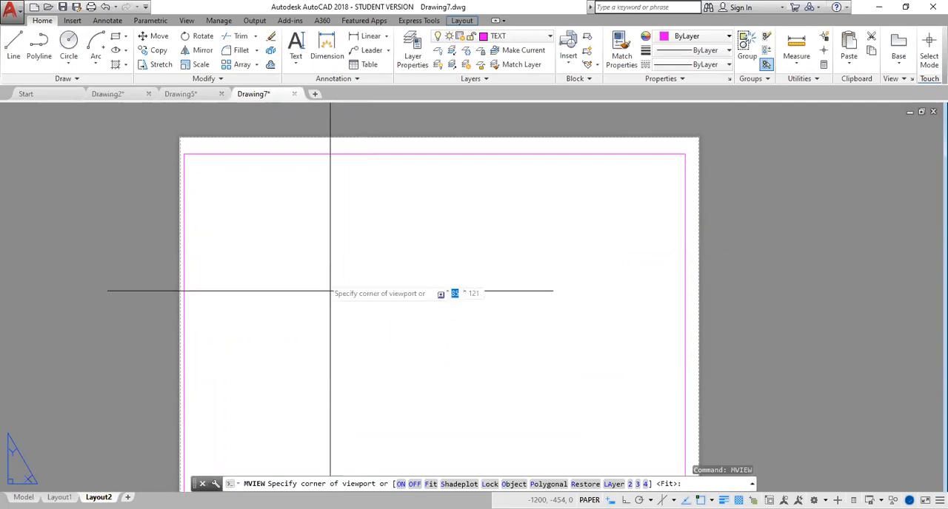
{"action": "left_click", "coordinate": [184, 153]}
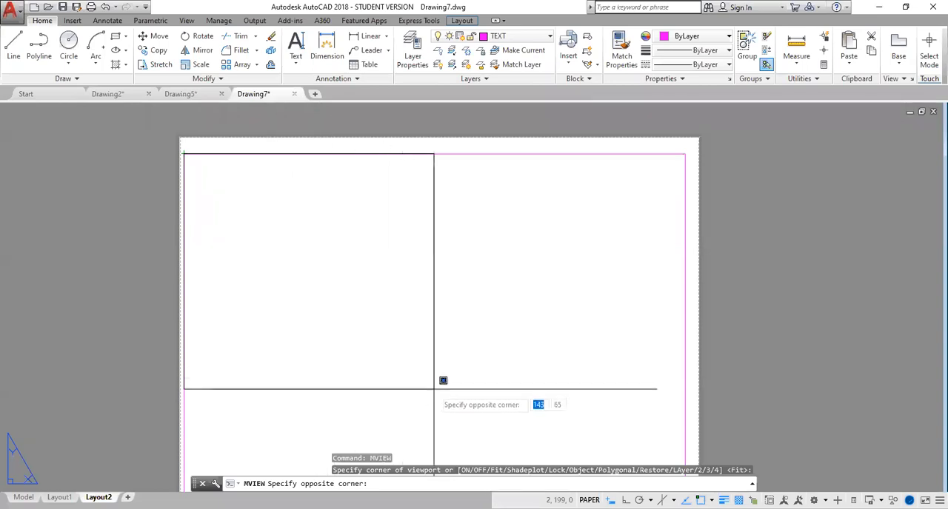
{"action": "middle_click_drag", "start_coordinate": [433, 391], "coordinate": [446, 341]}
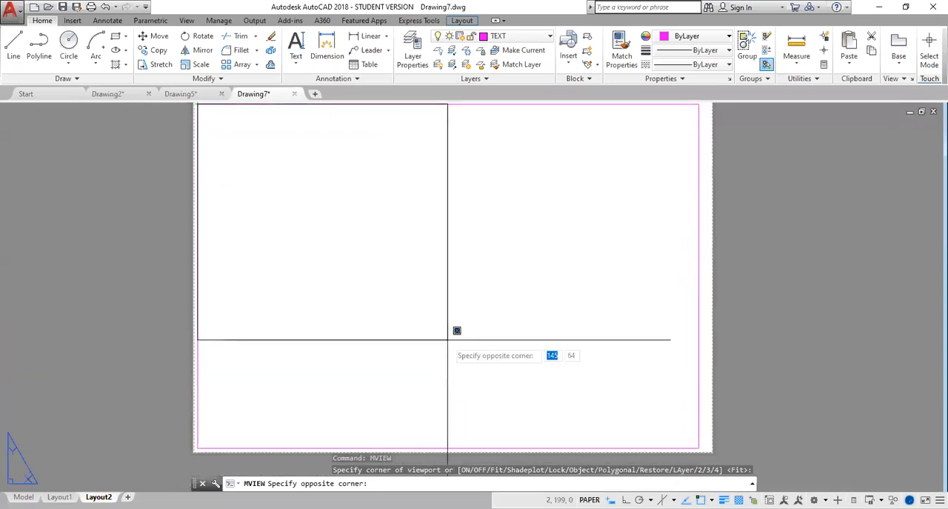
{"action": "middle_click_drag", "start_coordinate": [518, 447], "coordinate": [523, 407]}
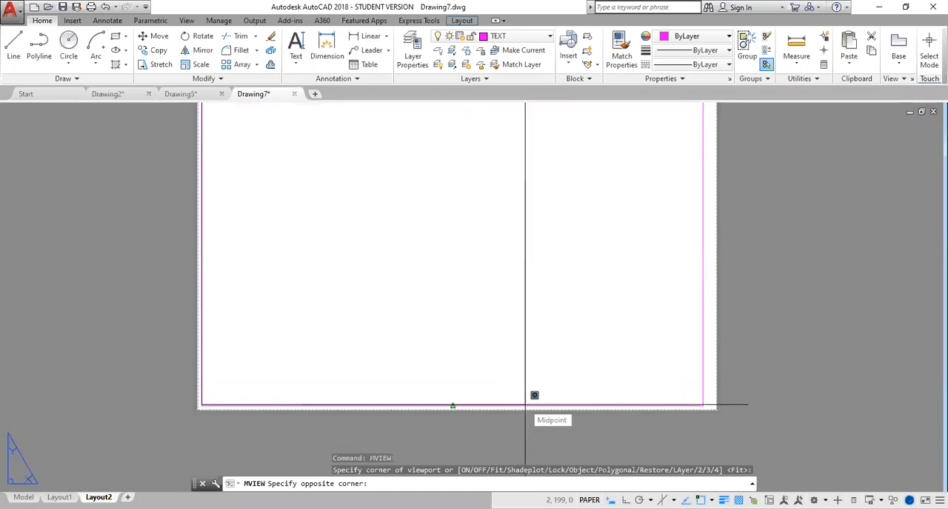
{"action": "left_click", "coordinate": [524, 405]}
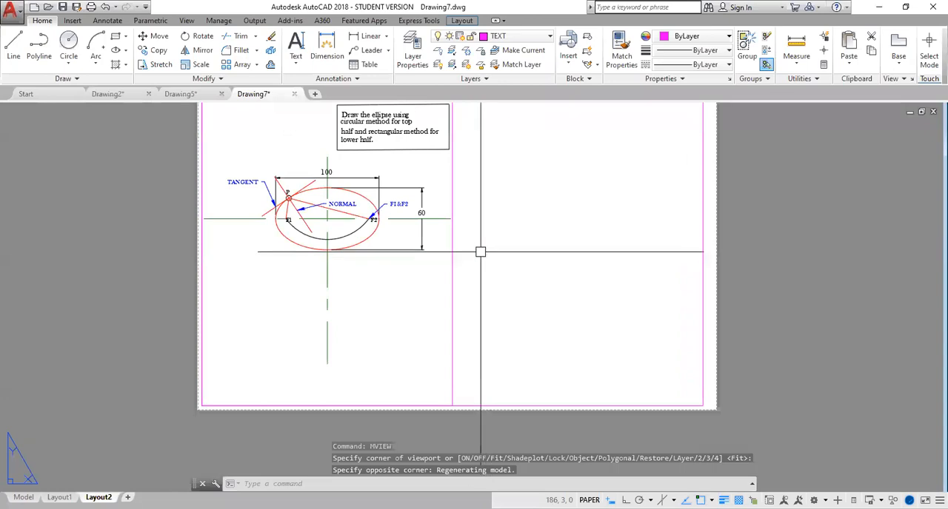
- Widen the viewport to about 192 mm by stretching its upper-right corner along the border's top edge, and clear the selection
{"action": "middle_click_drag", "start_coordinate": [481, 252], "coordinate": [474, 297]}
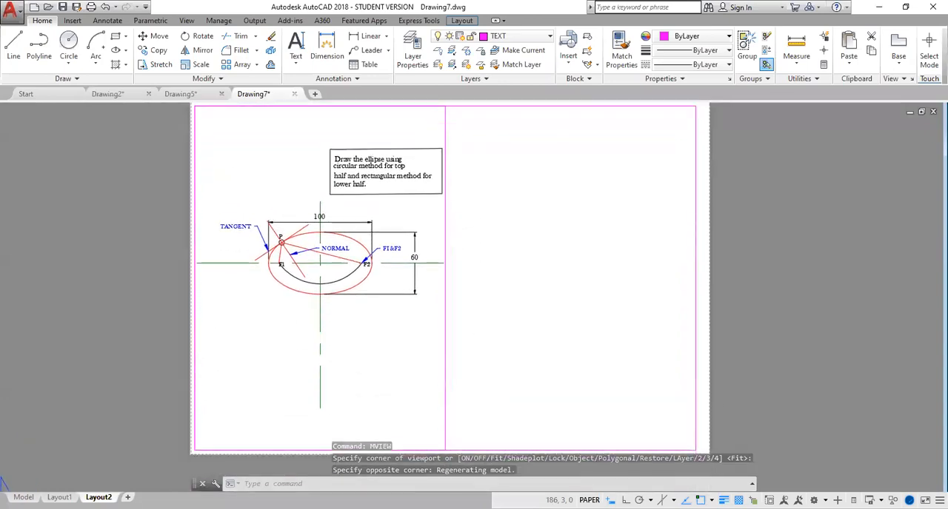
{"action": "scroll", "coordinate": [476, 292], "scroll_direction": "up", "scroll_amount": 1}
{"action": "scroll", "coordinate": [472, 302], "scroll_direction": "down", "scroll_amount": 3}
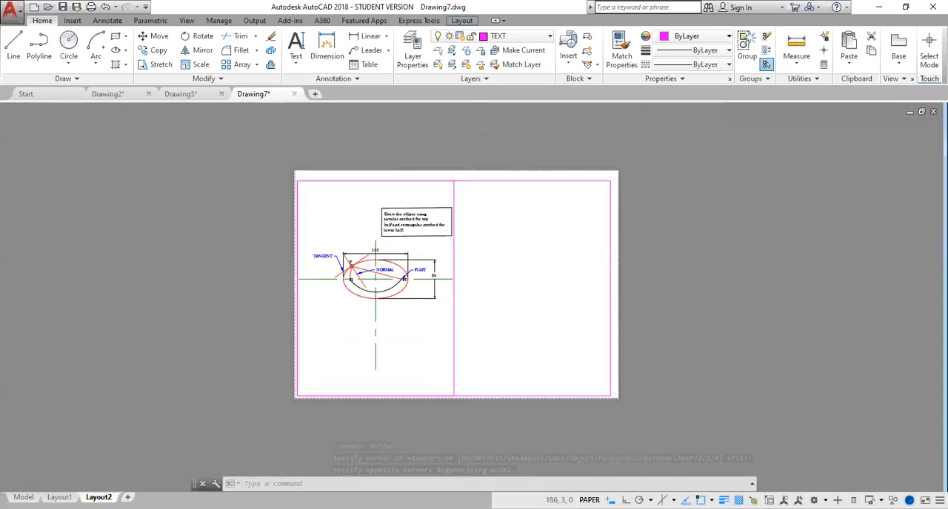
{"action": "scroll", "coordinate": [472, 303], "scroll_direction": "up", "scroll_amount": 2}
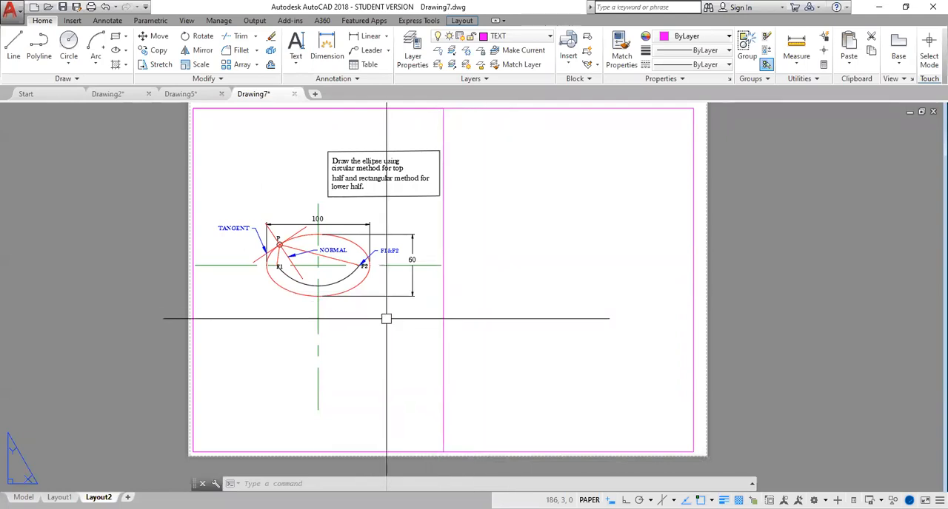
{"action": "left_click", "coordinate": [444, 285]}
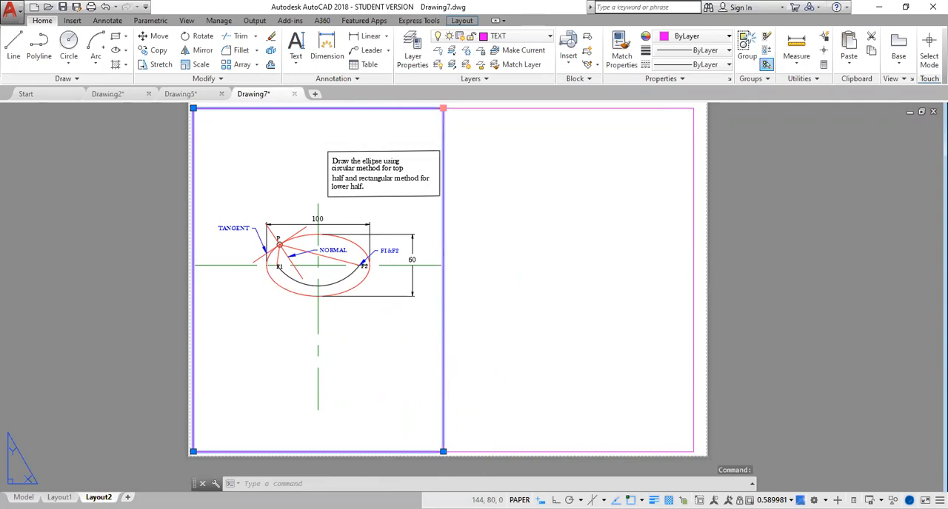
{"action": "left_click", "coordinate": [442, 108]}
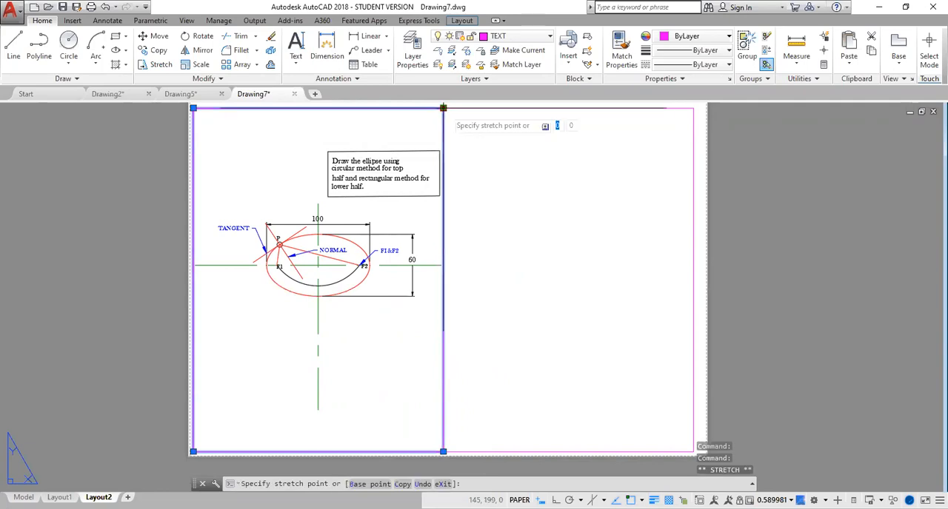
{"action": "left_click", "coordinate": [528, 108]}
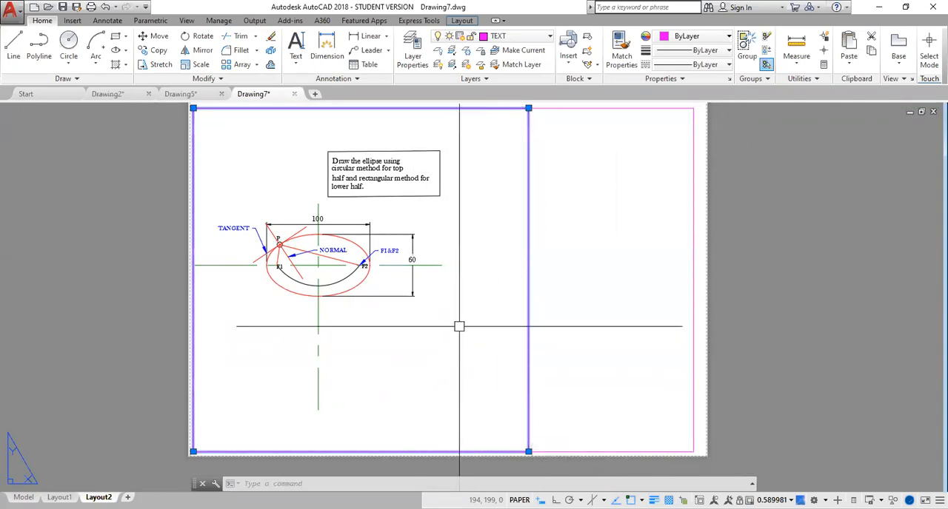
{"action": "key", "text": "Escape"}
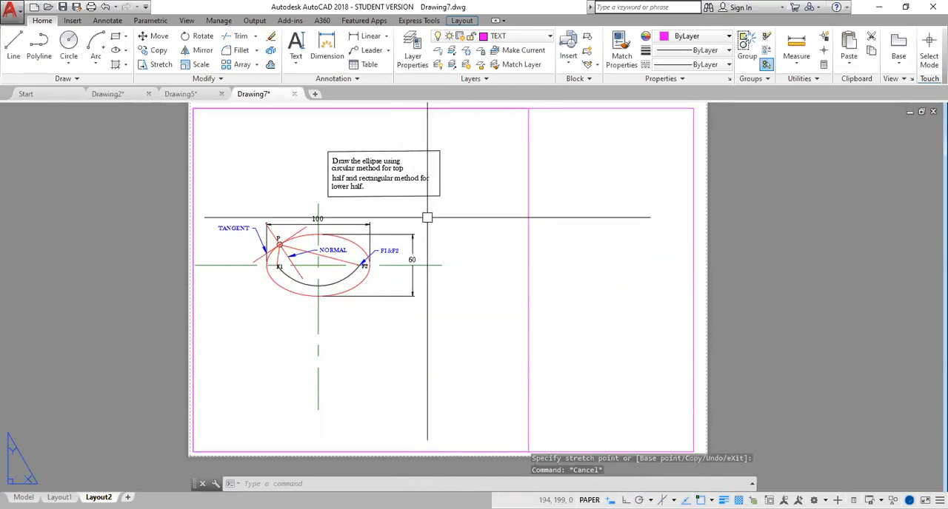
- Activate the viewport, zoom and pan the ellipse drawing closer to its centre, and return to paper space
{"action": "left_click", "coordinate": [461, 265]}
{"action": "double_click", "coordinate": [454, 275]}
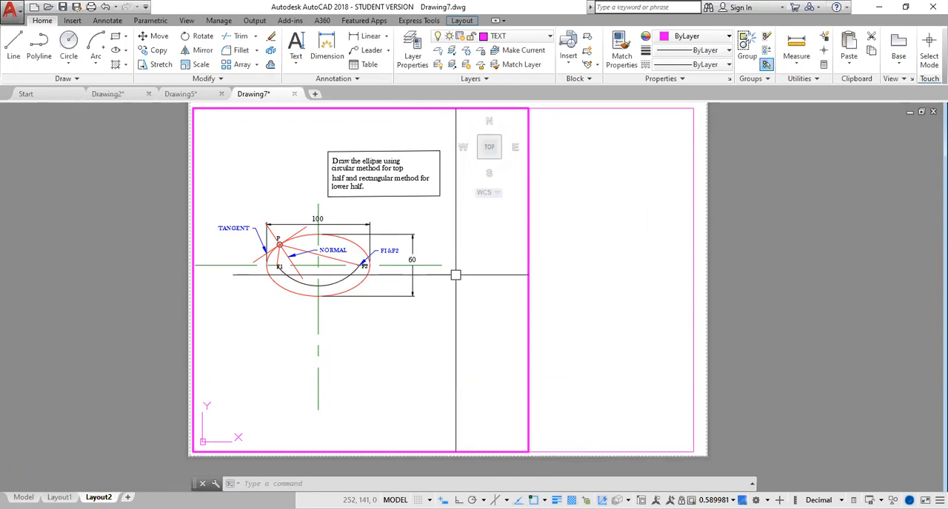
{"action": "scroll", "coordinate": [456, 274], "scroll_direction": "down", "scroll_amount": 2}
{"action": "scroll", "coordinate": [455, 274], "scroll_direction": "up", "scroll_amount": 2}
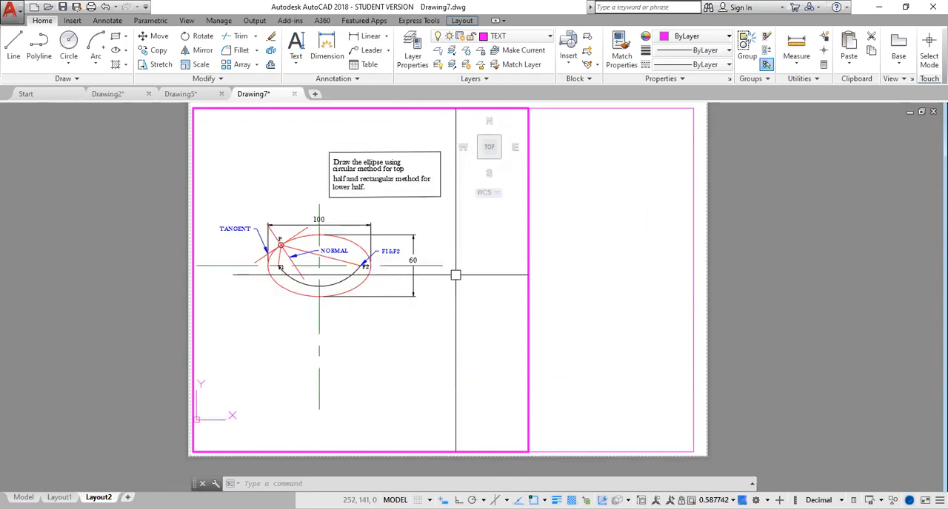
{"action": "scroll", "coordinate": [483, 295], "scroll_direction": "up", "scroll_amount": 2}
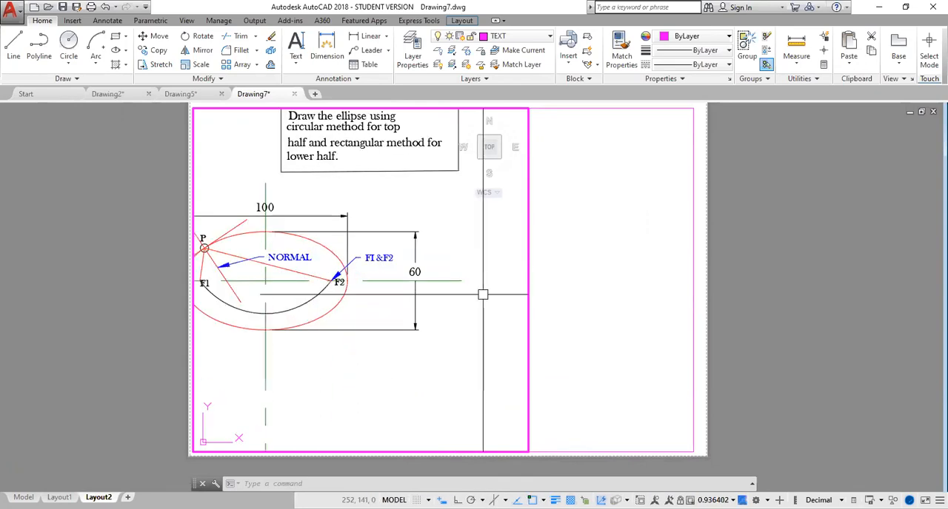
{"action": "scroll", "coordinate": [483, 295], "scroll_direction": "down", "scroll_amount": 2}
{"action": "scroll", "coordinate": [489, 292], "scroll_direction": "up", "scroll_amount": 2}
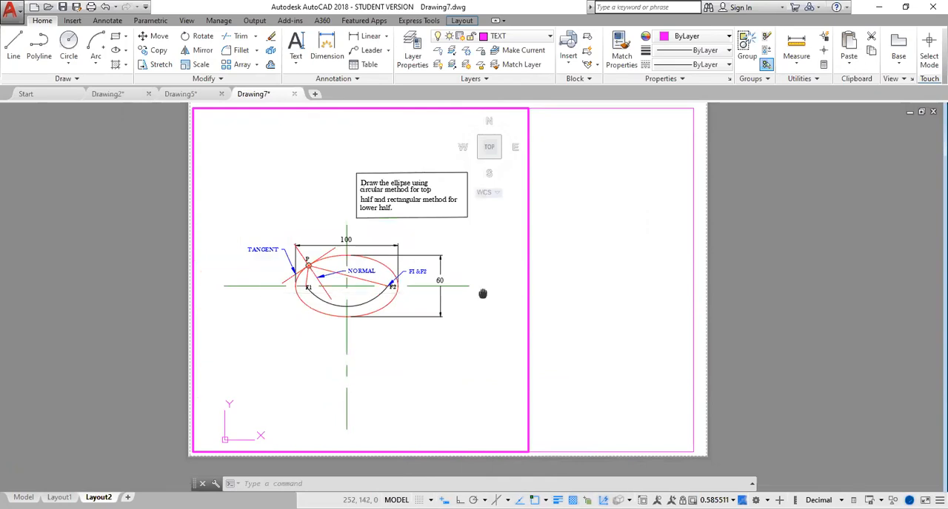
{"action": "scroll", "coordinate": [486, 294], "scroll_direction": "down", "scroll_amount": 2}
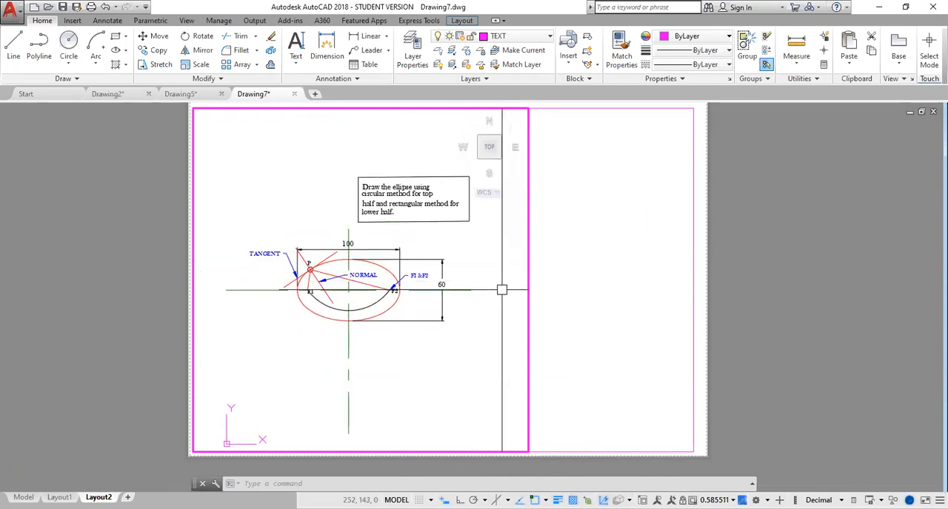
{"action": "scroll", "coordinate": [514, 319], "scroll_direction": "up", "scroll_amount": 2}
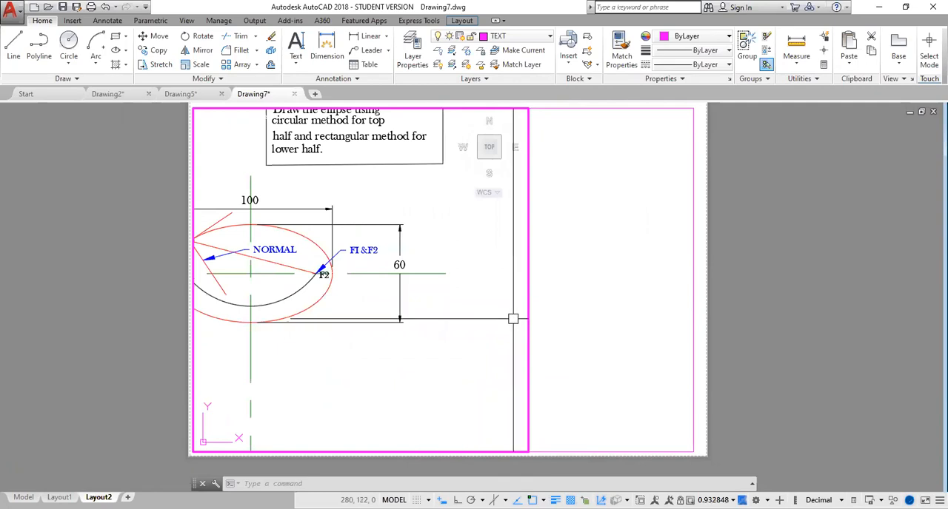
{"action": "mouse_move", "coordinate": [501, 313]}
{"action": "middle_mouse_down"}
{"action": "mouse_move", "coordinate": [562, 355]}
{"action": "mouse_move", "coordinate": [505, 325]}
{"action": "middle_mouse_up"}
{"action": "scroll", "coordinate": [529, 353], "scroll_direction": "down", "scroll_amount": 2}
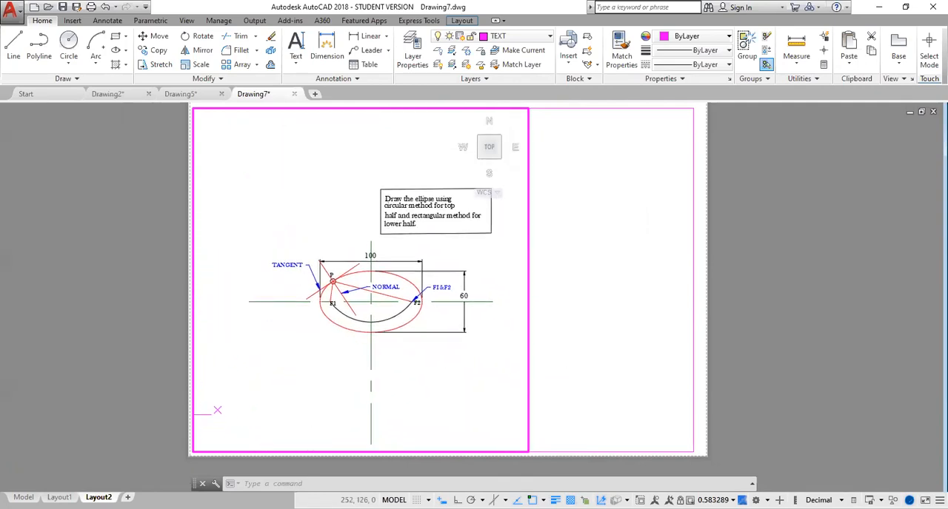
{"action": "double_click", "coordinate": [614, 307]}
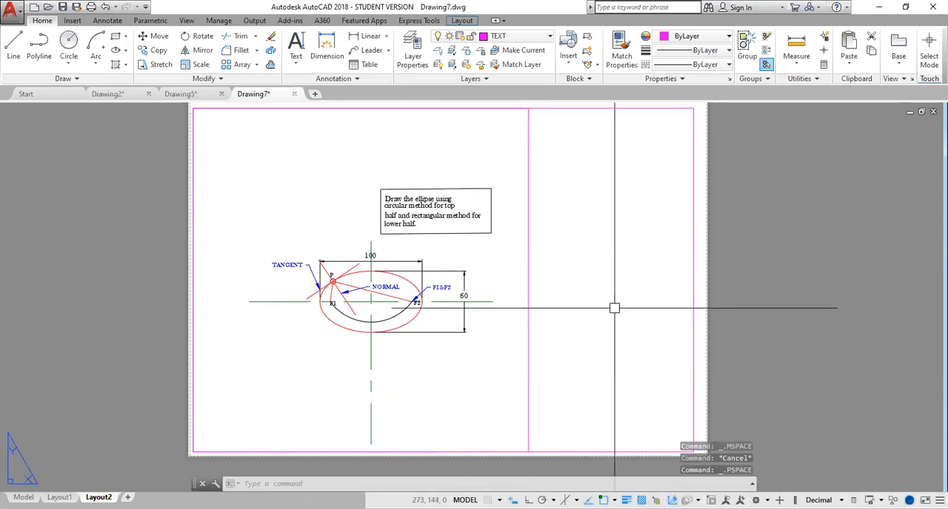
- Try a 1:2 scale on the viewport and settle on 1:1 (100%)
{"action": "left_click", "coordinate": [528, 308]}
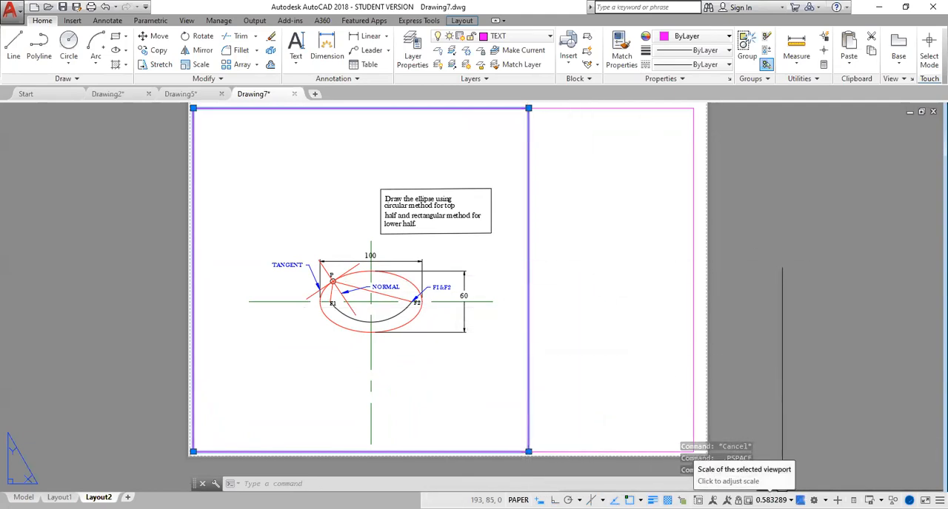
{"action": "left_click", "coordinate": [769, 499]}
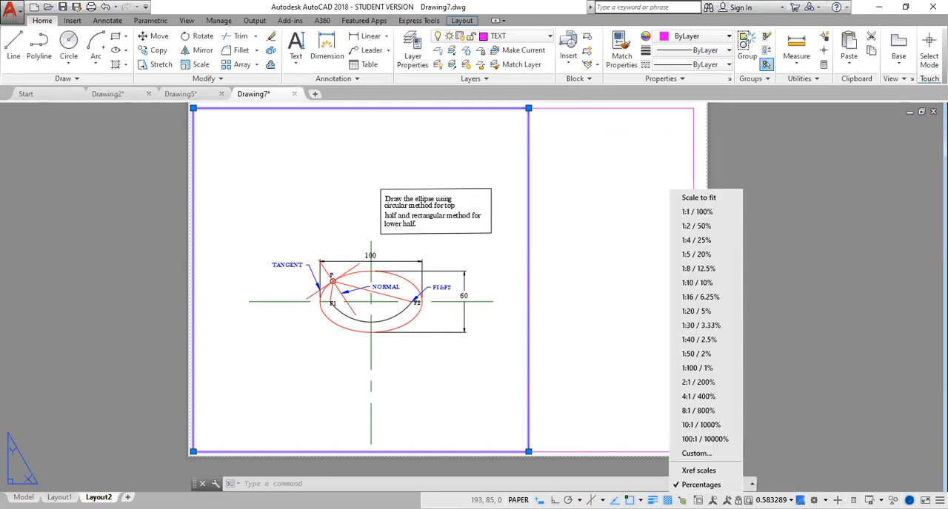
{"action": "left_click", "coordinate": [688, 227]}
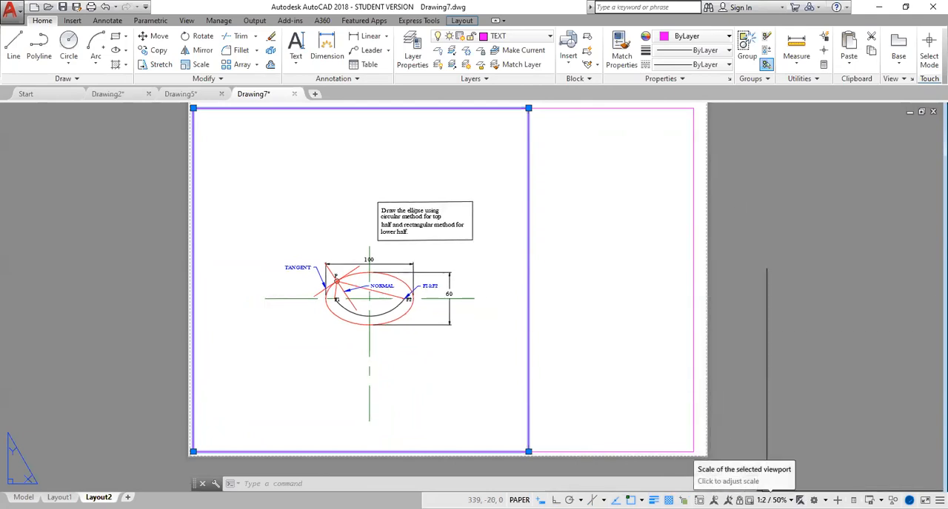
{"action": "left_click", "coordinate": [770, 500]}
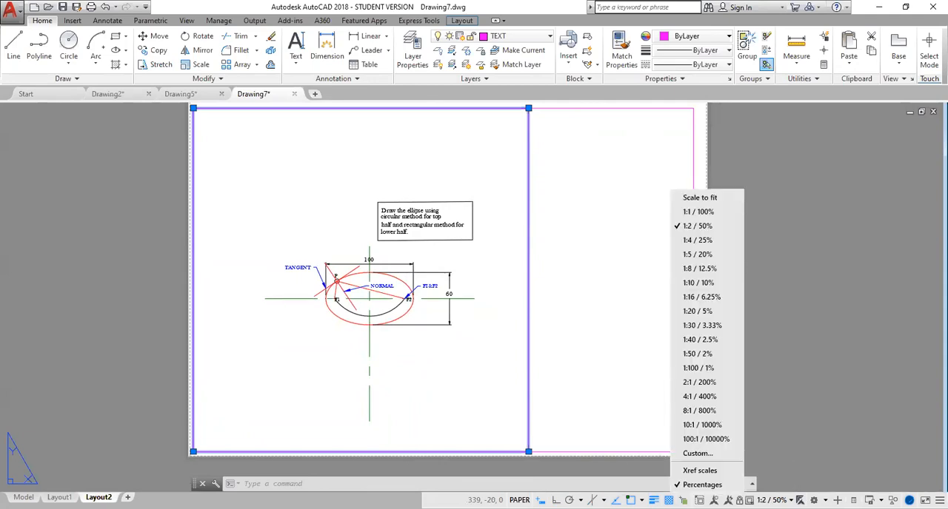
{"action": "left_click", "coordinate": [688, 212]}
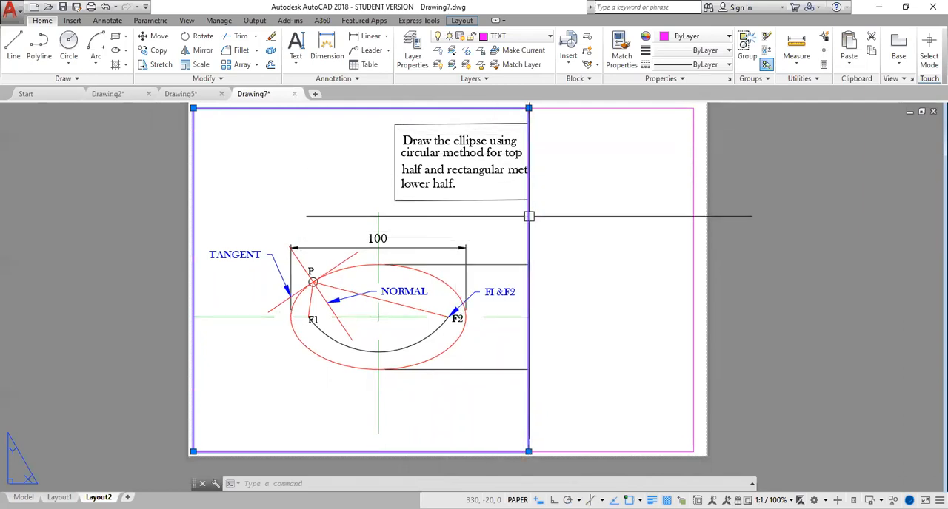
- Stretch the viewport's upper-right corner so it is about 223 mm wide and reaches the border's top edge
{"action": "left_click", "coordinate": [528, 108]}
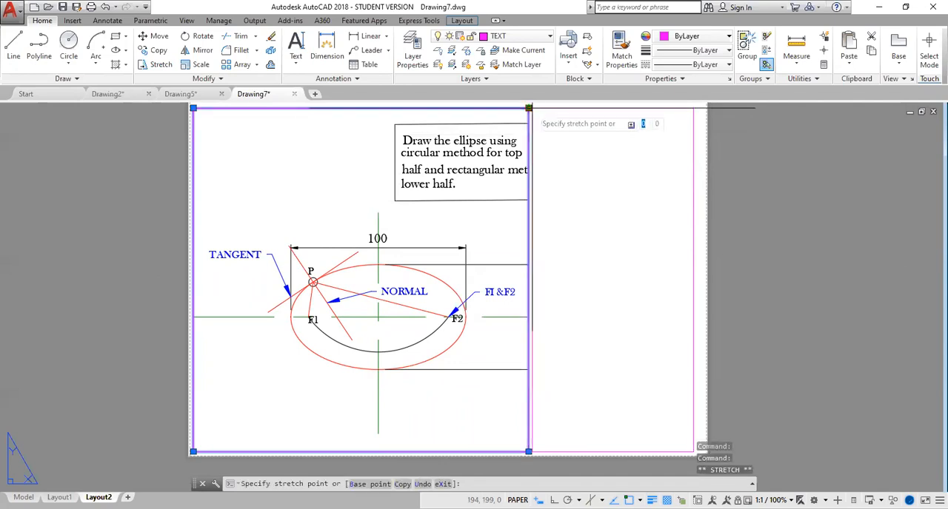
{"action": "left_click", "coordinate": [582, 191]}
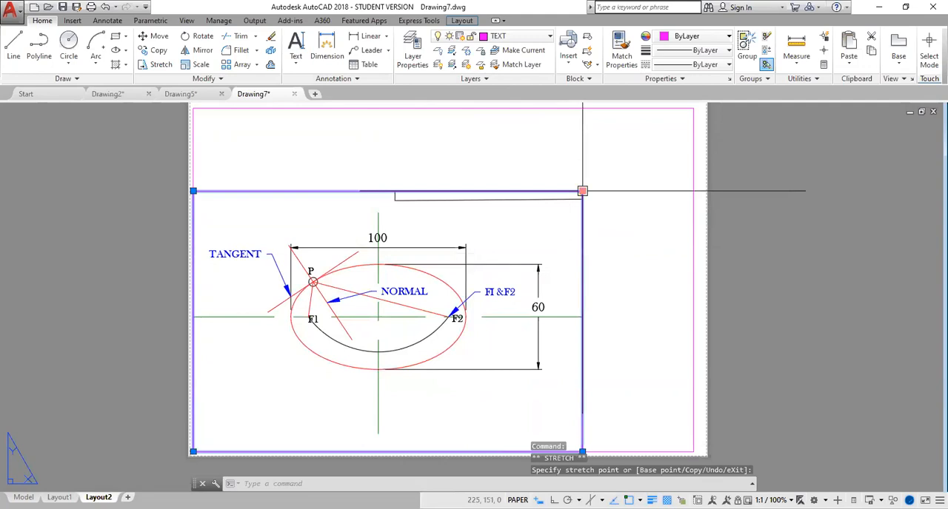
{"action": "left_click", "coordinate": [581, 191]}
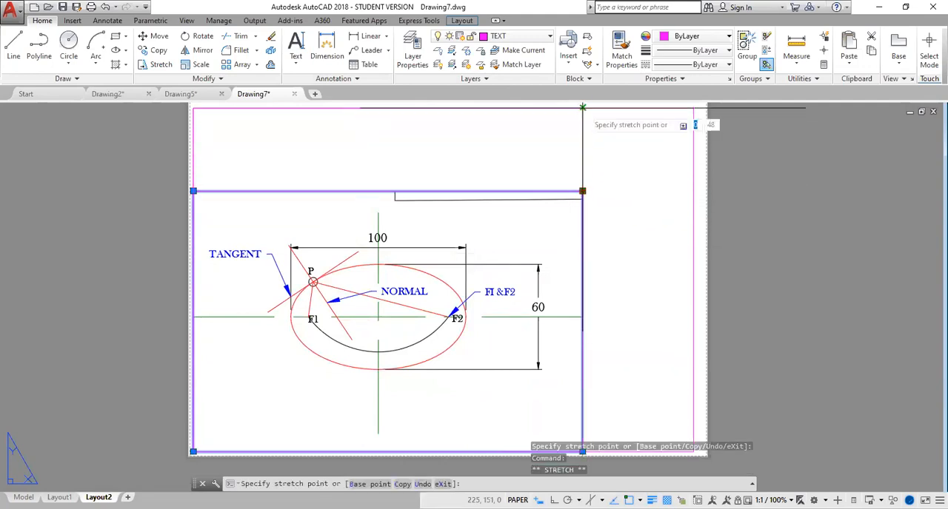
{"action": "left_click", "coordinate": [581, 107]}
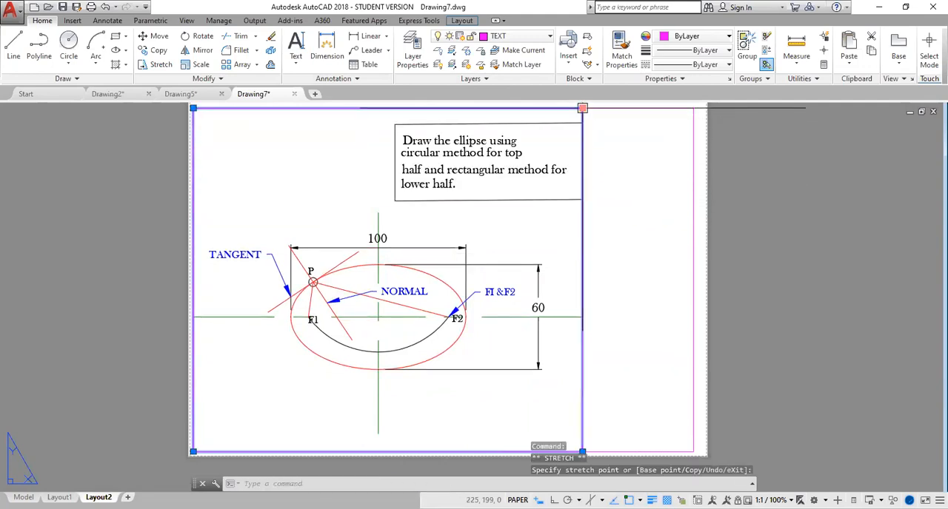
- Pan the drawing inside the viewport so the whole note box and ellipse fit, and return to paper space
{"action": "double_click", "coordinate": [538, 231]}
{"action": "mouse_move", "coordinate": [539, 231]}
{"action": "middle_mouse_down"}
{"action": "mouse_move", "coordinate": [538, 216]}
{"action": "mouse_move", "coordinate": [530, 225]}
{"action": "middle_mouse_up"}
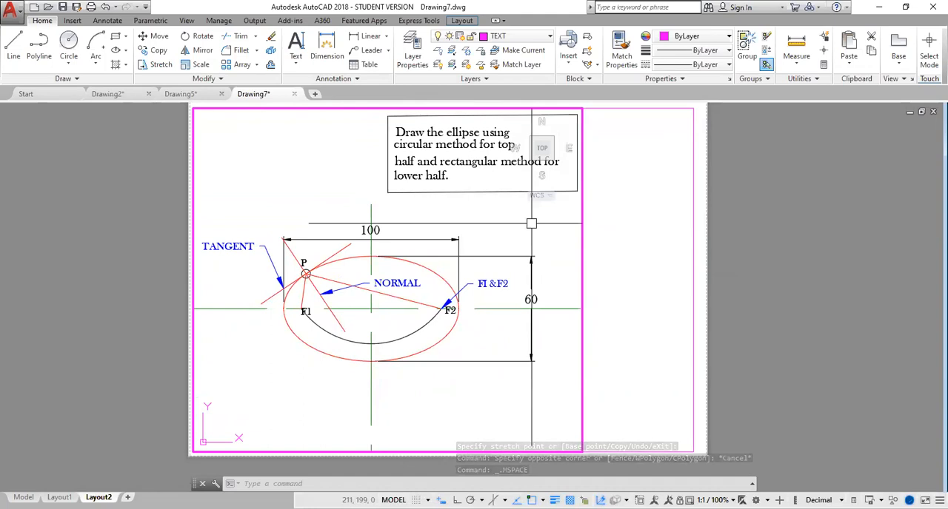
{"action": "double_click", "coordinate": [651, 255]}
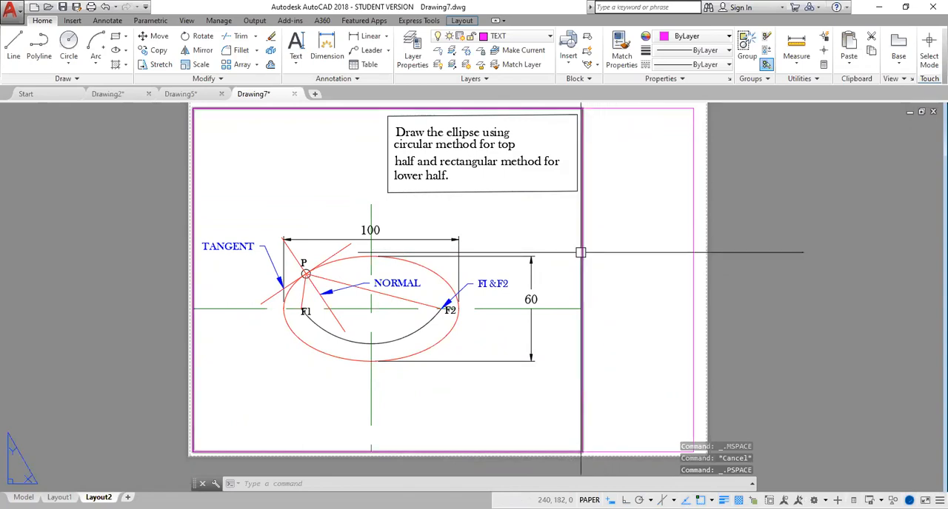
- Stretch the viewport's upper-right corner horizontally to the paper's right edge, at about 297, 199
{"action": "mouse_move", "coordinate": [580, 252]}
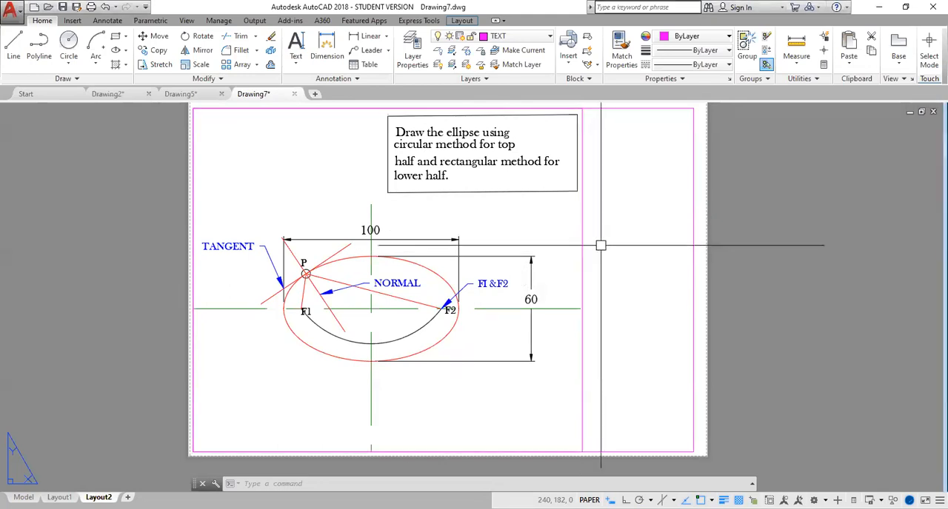
{"action": "left_click", "coordinate": [583, 256]}
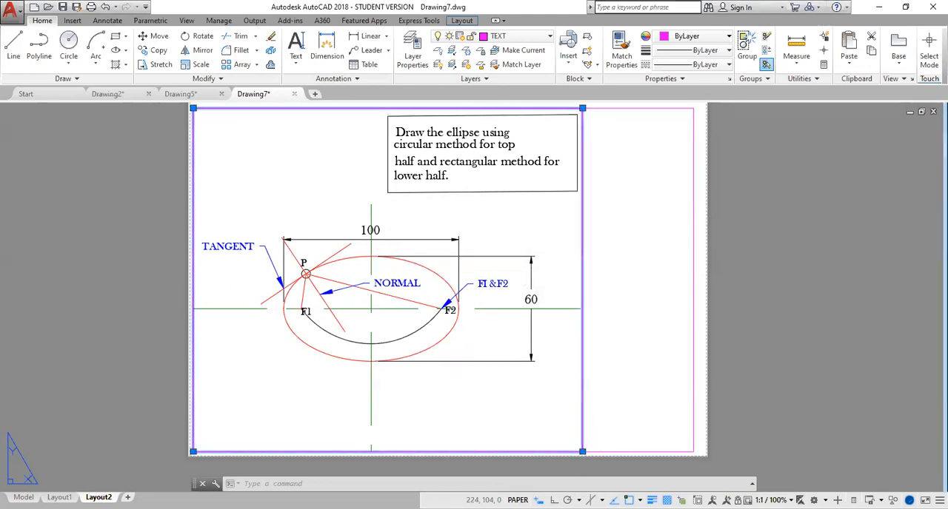
{"action": "left_click", "coordinate": [583, 108]}
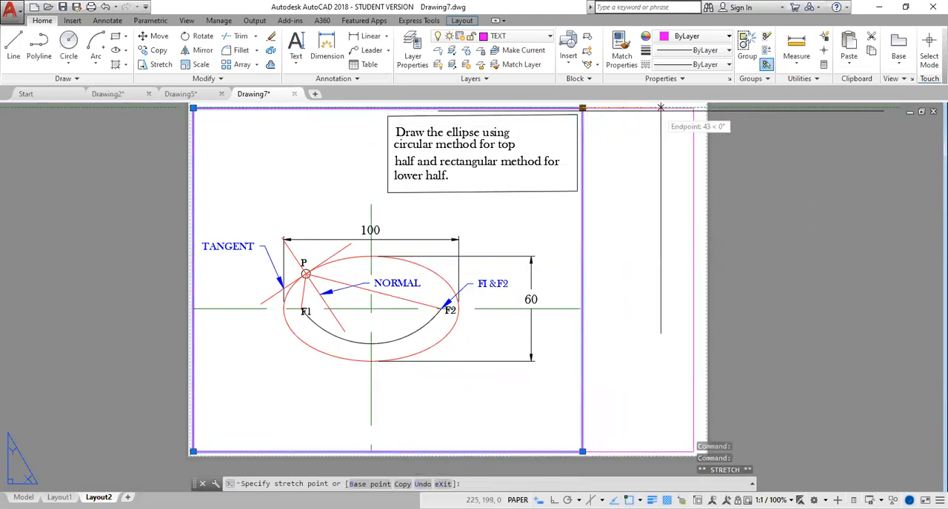
{"action": "left_click", "coordinate": [709, 108]}
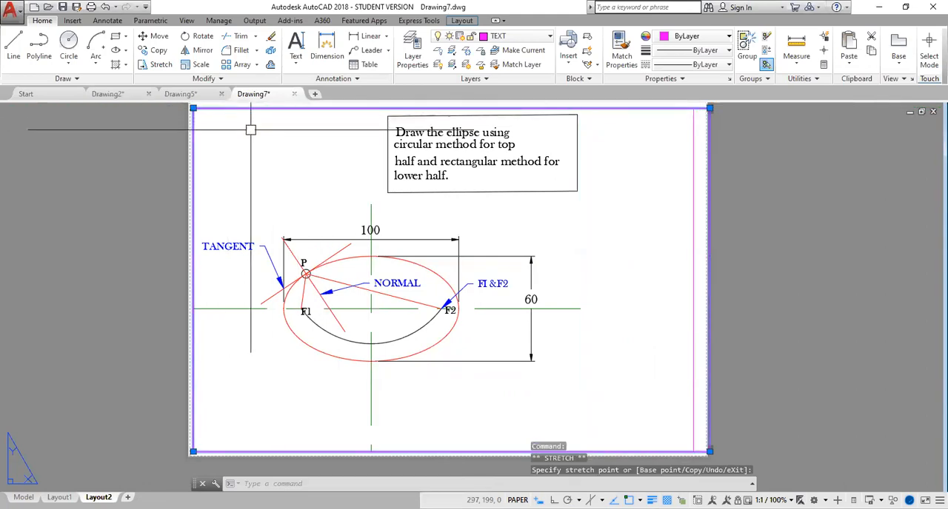
- Stretch the viewport's upper-left corner to about -6, 211 and its lower-right corner to about 297, -1, beyond the paper edges
{"action": "middle_click_drag", "start_coordinate": [285, 144], "coordinate": [286, 186]}
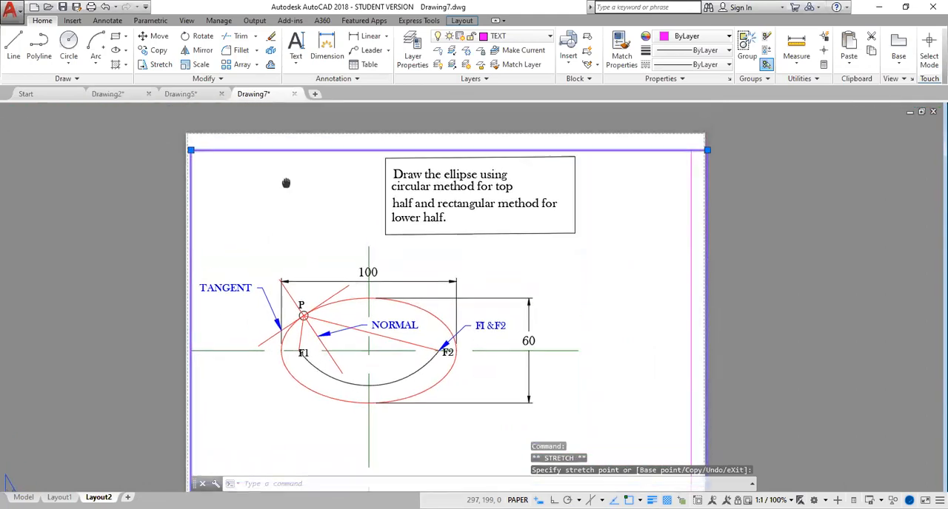
{"action": "left_click", "coordinate": [189, 151]}
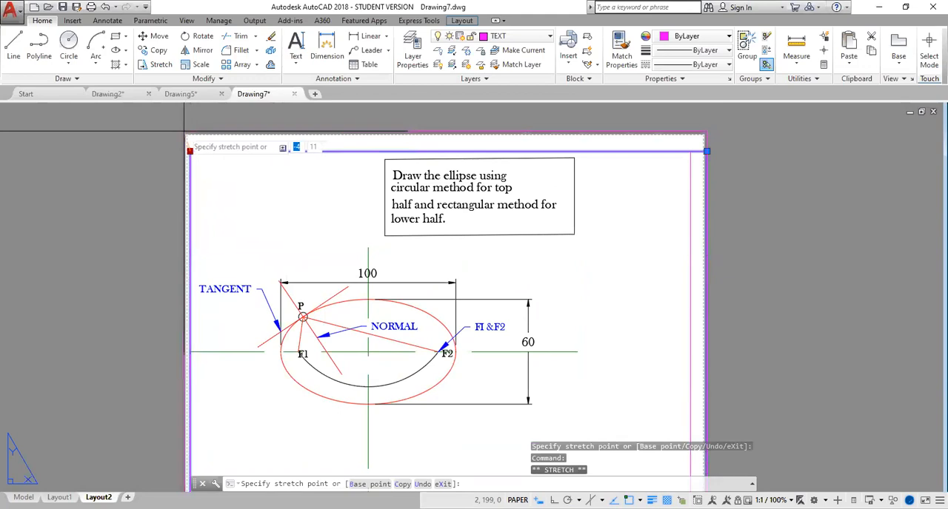
{"action": "left_click", "coordinate": [175, 129]}
{"action": "middle_click_drag", "start_coordinate": [291, 206], "coordinate": [285, 138]}
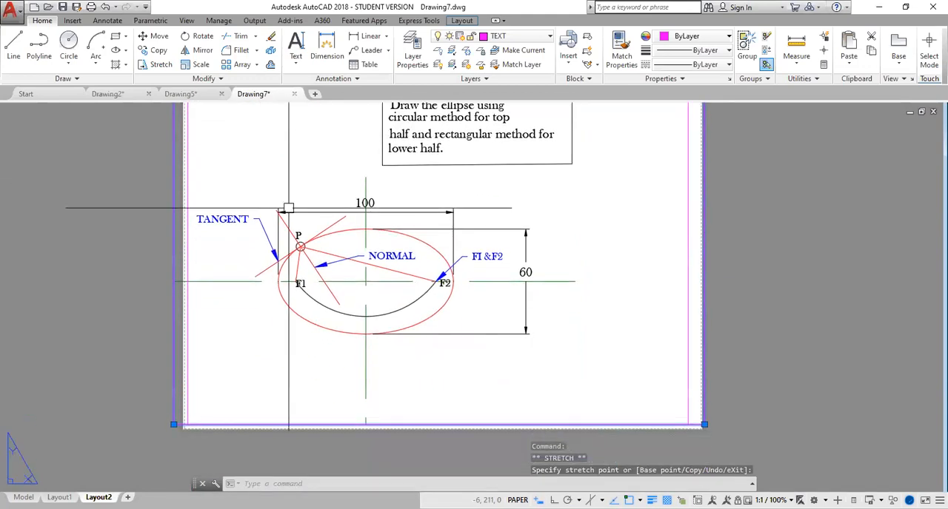
{"action": "left_click", "coordinate": [704, 425]}
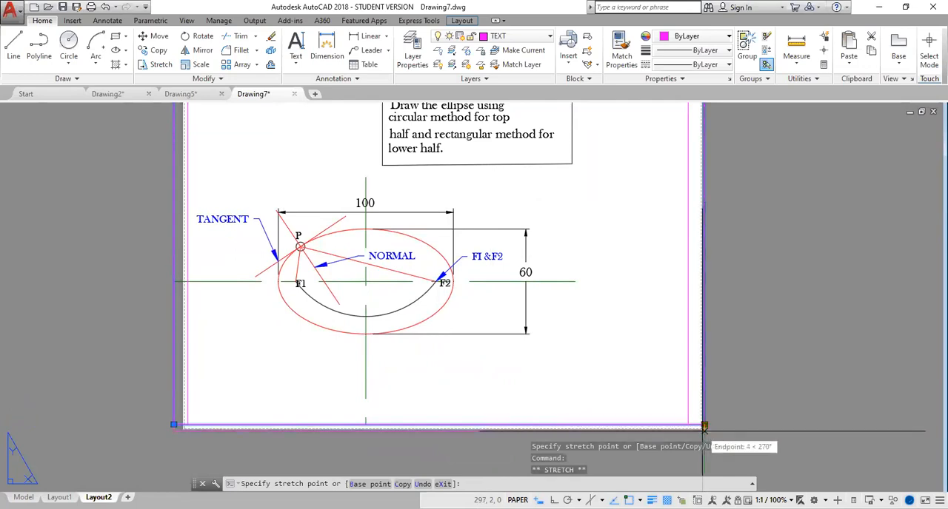
{"action": "left_click", "coordinate": [704, 430]}
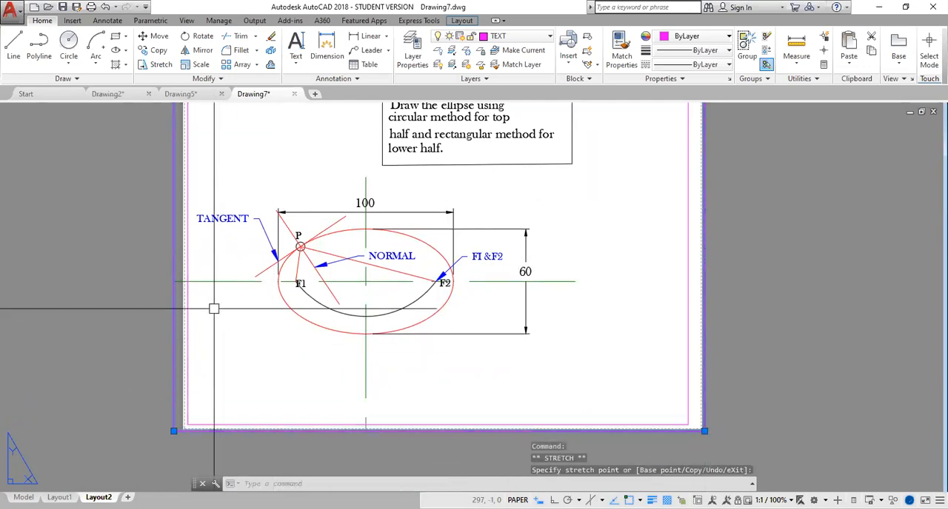
{"action": "key", "text": "Escape"}
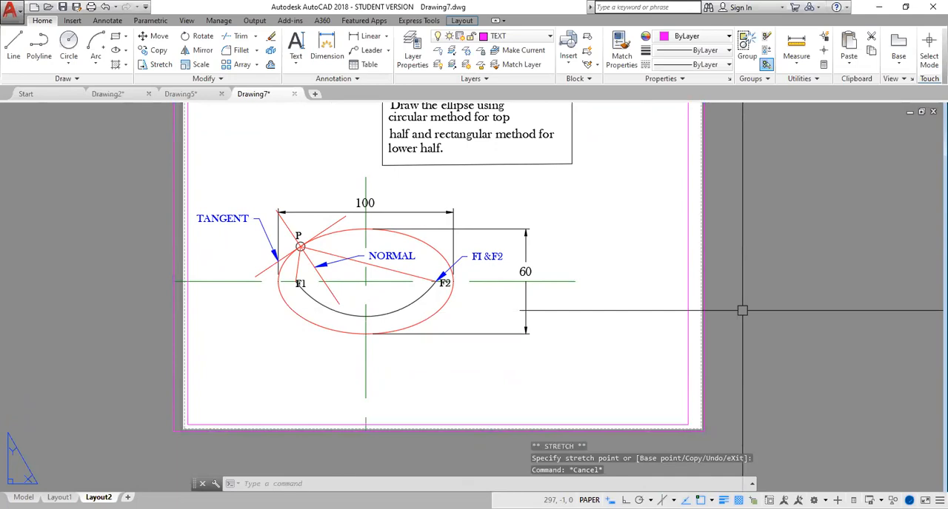
- Make layer 0 the current layer in place of TEXT
{"action": "middle_click_drag", "start_coordinate": [742, 310], "coordinate": [735, 309]}
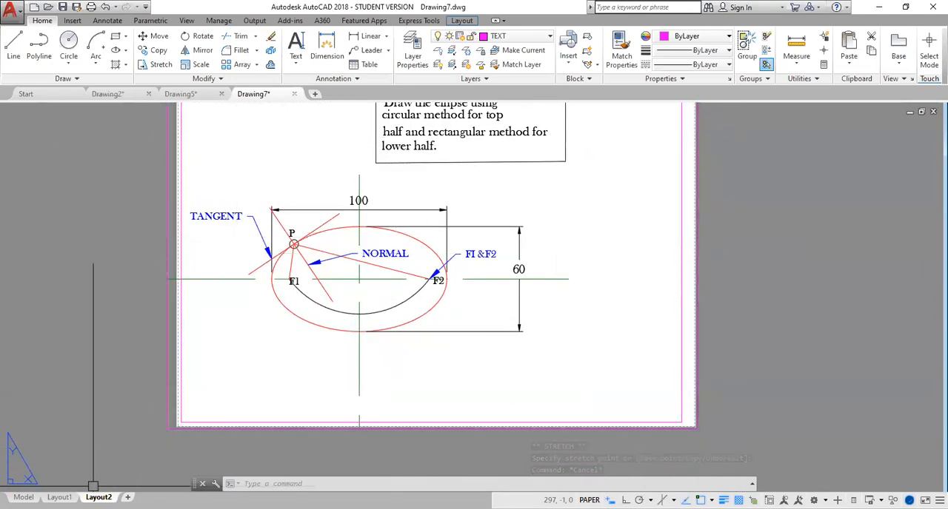
{"action": "mouse_move", "coordinate": [94, 488]}
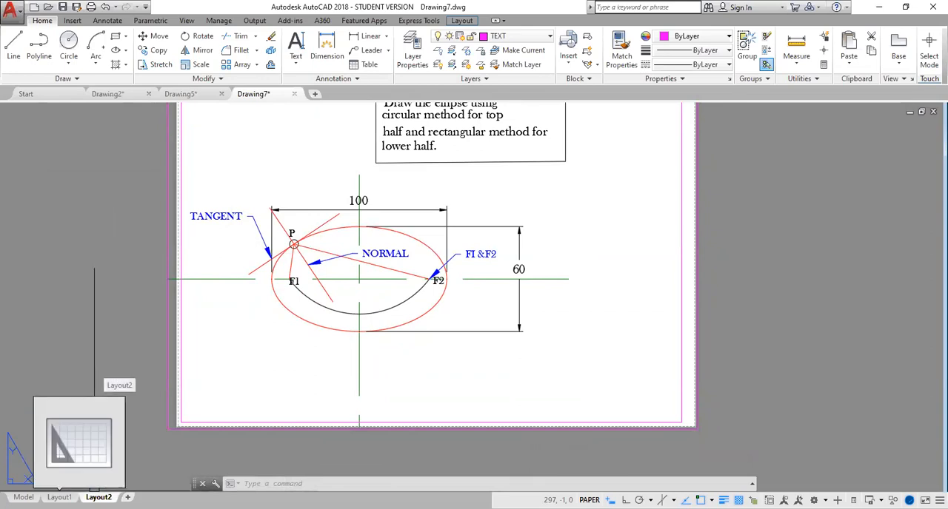
{"action": "middle_click_drag", "start_coordinate": [576, 356], "coordinate": [557, 407]}
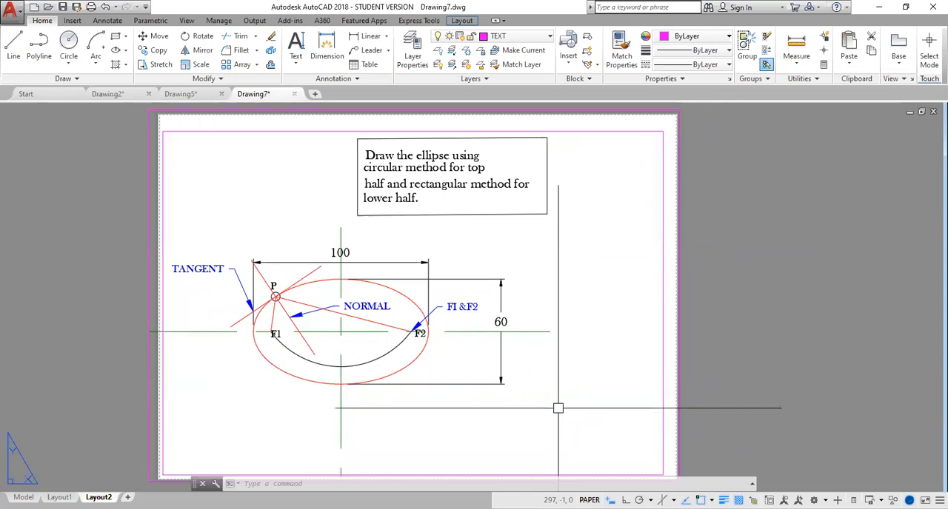
{"action": "middle_click_drag", "start_coordinate": [558, 408], "coordinate": [493, 334]}
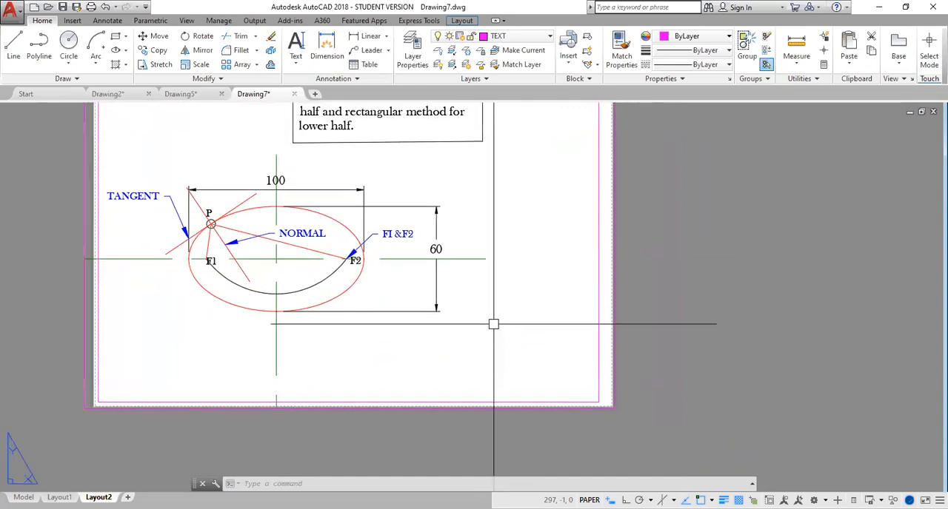
{"action": "left_click", "coordinate": [528, 37]}
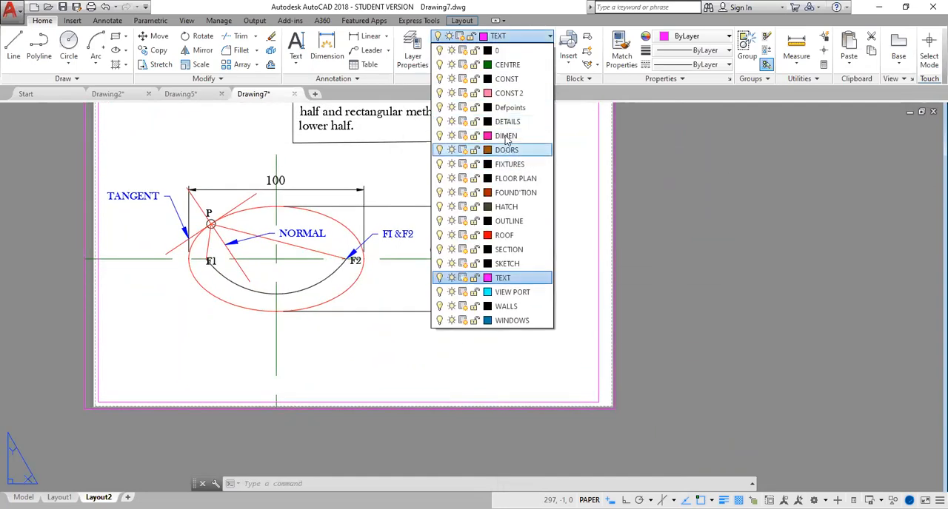
{"action": "left_click", "coordinate": [514, 51]}
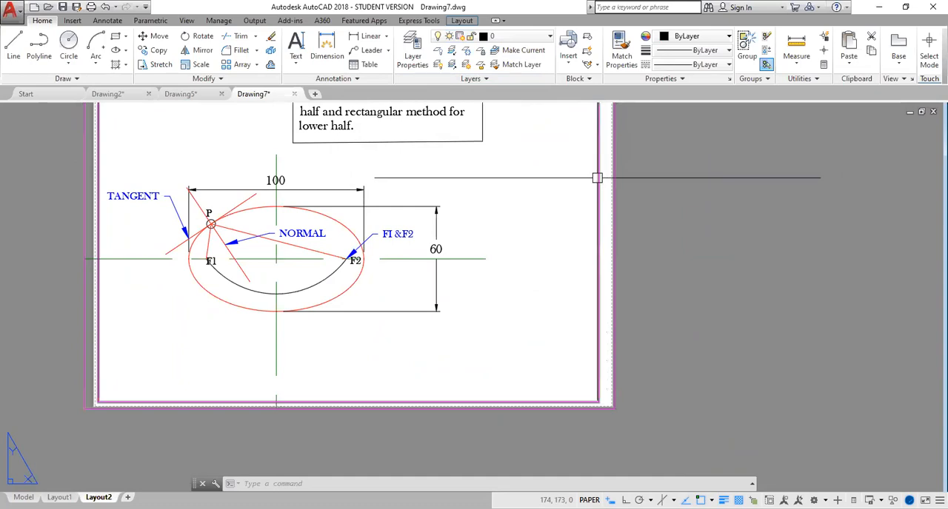
- Move the border rectangle and the viewport frame to layer 0
{"action": "left_click", "coordinate": [613, 170]}
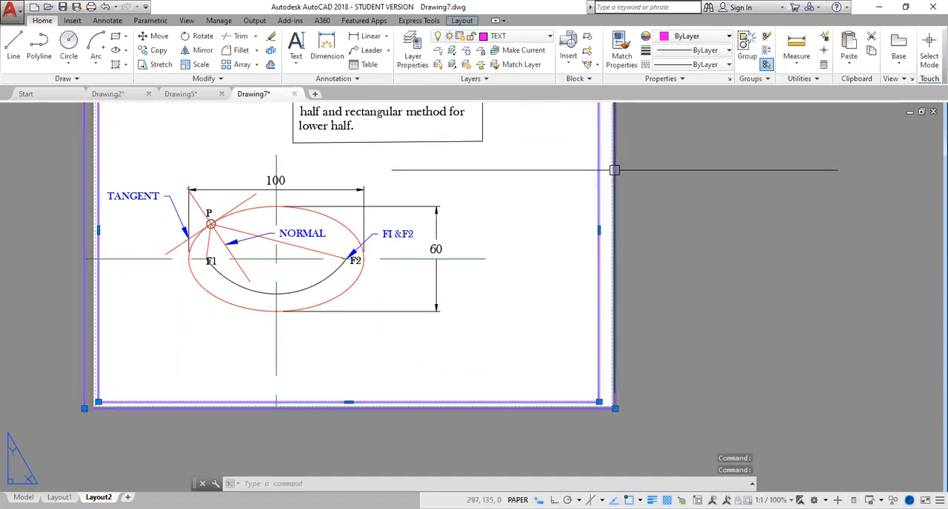
{"action": "left_click", "coordinate": [530, 39]}
{"action": "key", "text": "Escape"}
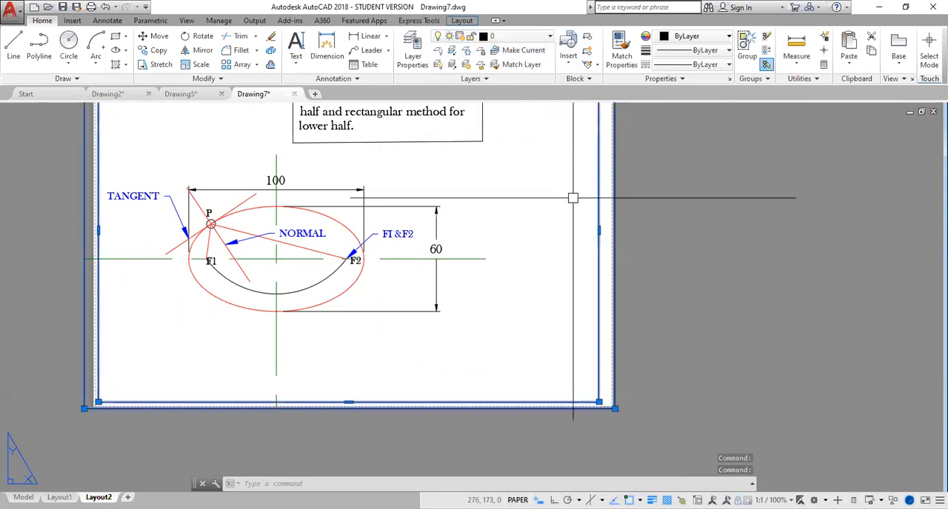
{"action": "key", "text": "Escape"}
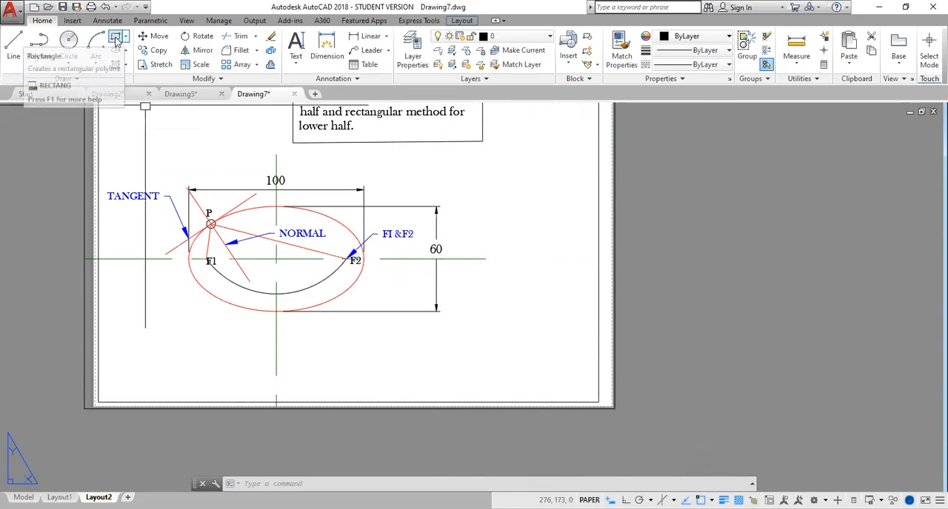
{"action": "left_click", "coordinate": [296, 63]}
{"action": "left_click", "coordinate": [277, 109]}
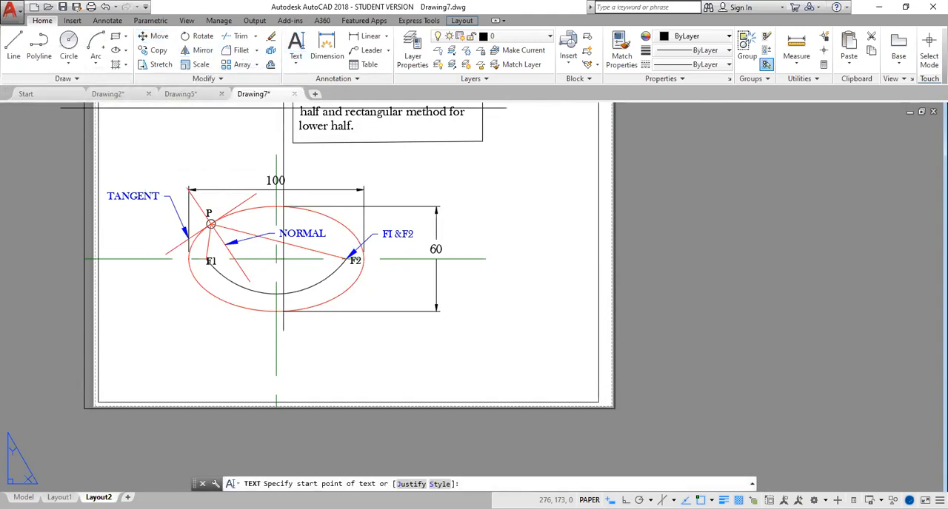
{"action": "left_click", "coordinate": [469, 323]}
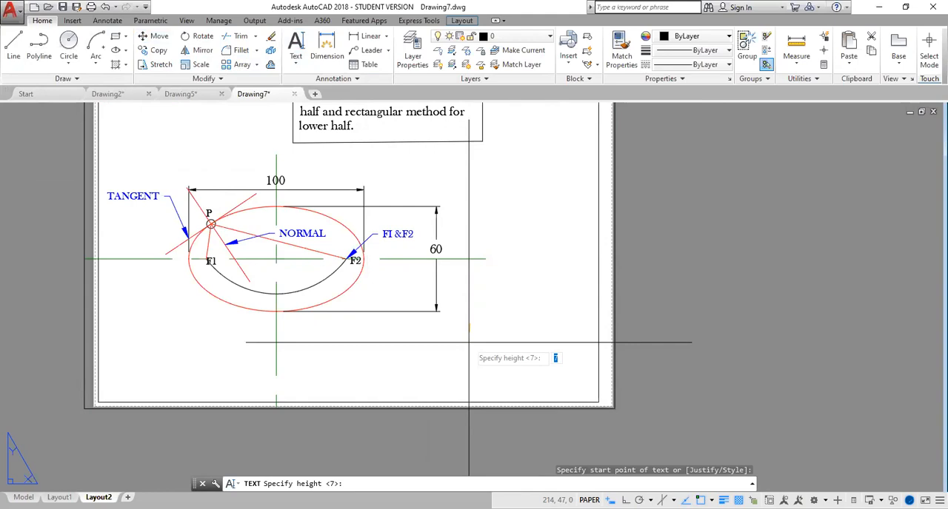
{"action": "type", "text": "8"}
{"action": "key", "text": "Return"}
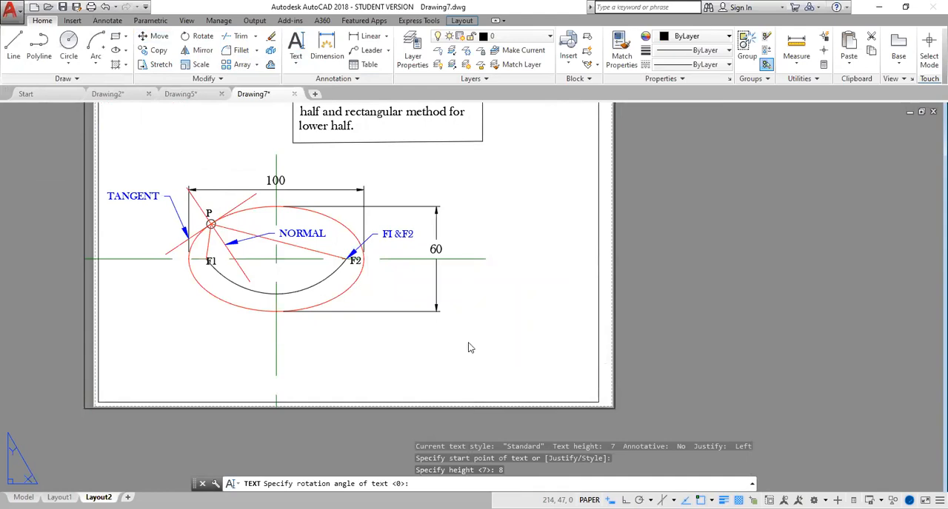
{"action": "key", "text": "Return"}
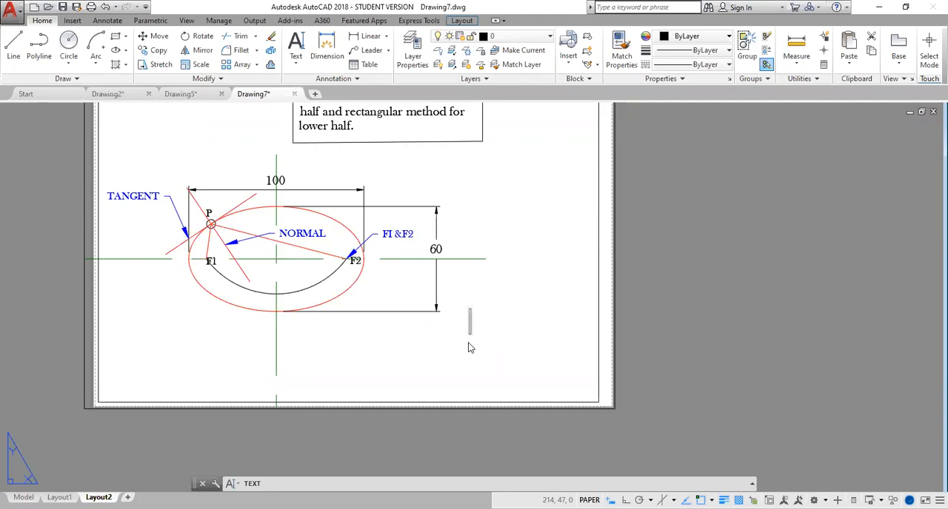
{"action": "type", "text": "NAME"}
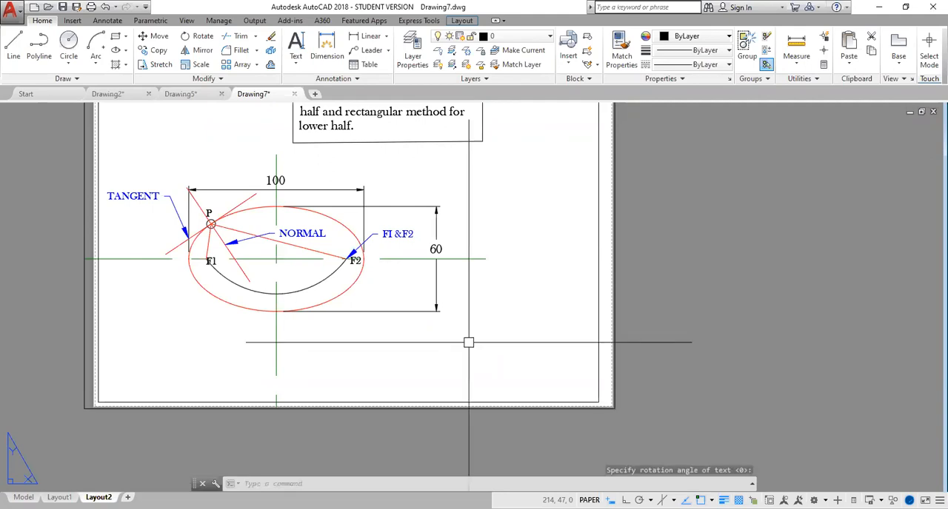
- Start single-line text below the 60 dimension at about 199, 45, with height 4 and rotation 0, and enter the label NAME:
{"action": "left_click", "coordinate": [296, 60]}
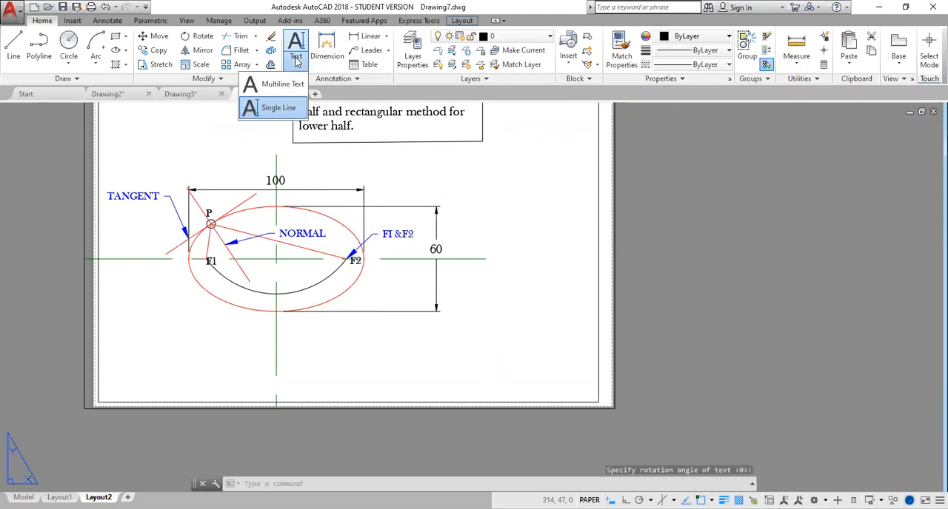
{"action": "left_click", "coordinate": [275, 108]}
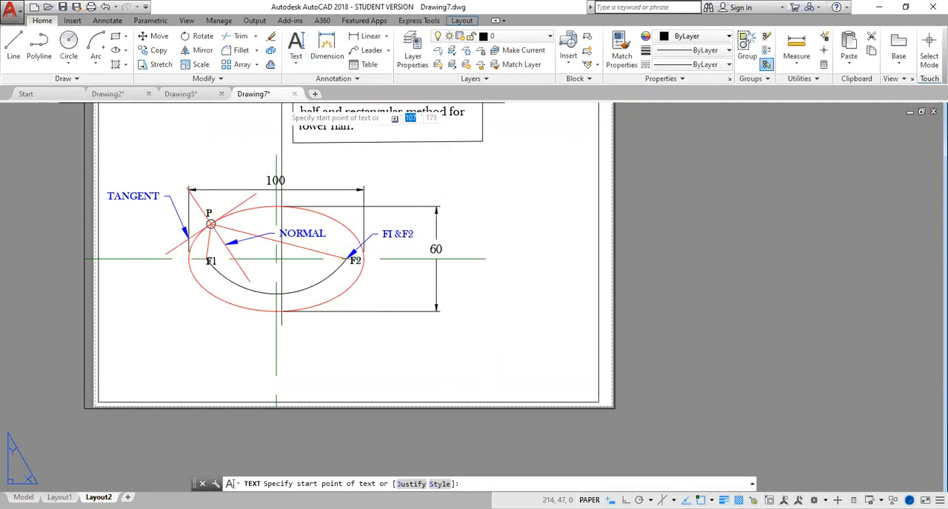
{"action": "left_click", "coordinate": [443, 328]}
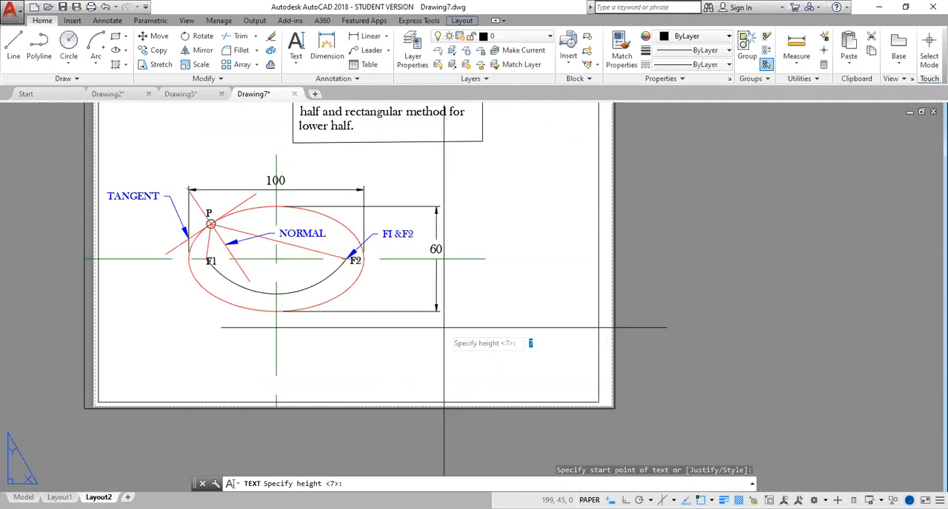
{"action": "type", "text": "4"}
{"action": "key", "text": "Return"}
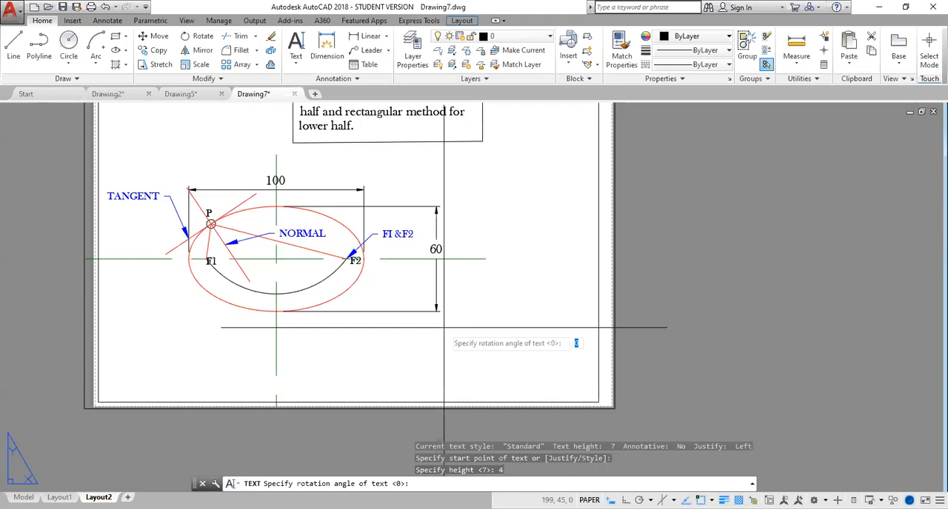
{"action": "key", "text": "Return"}
{"action": "type", "text": "NAME"}
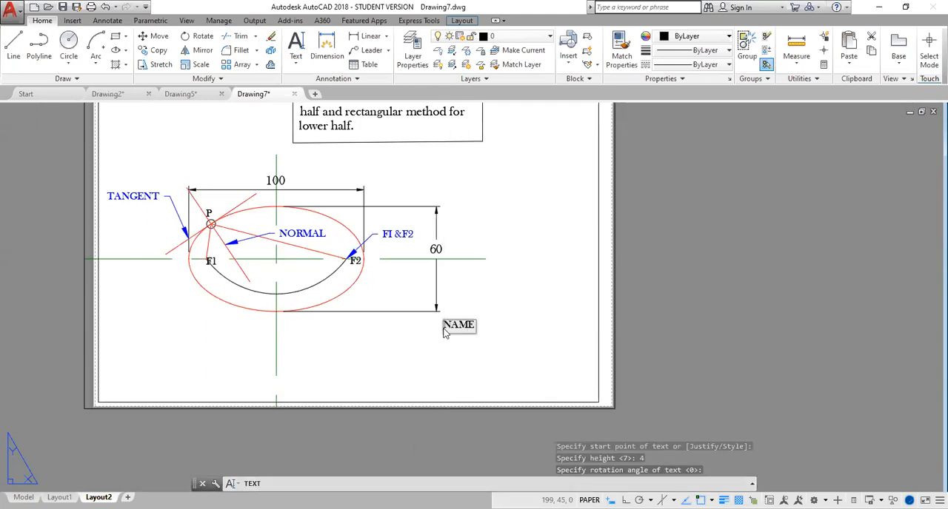
{"action": "type", "text": ": EVERE"}
- Complete the NAME line with the drafter's initials and surname, and begin a new text line
{"action": "key", "text": "BackSpace"}
{"action": "key", "text": "BackSpace"}
{"action": "key", "text": "BackSpace"}
{"action": "key", "text": "BackSpace"}
{"action": "type", "text": ". C"}
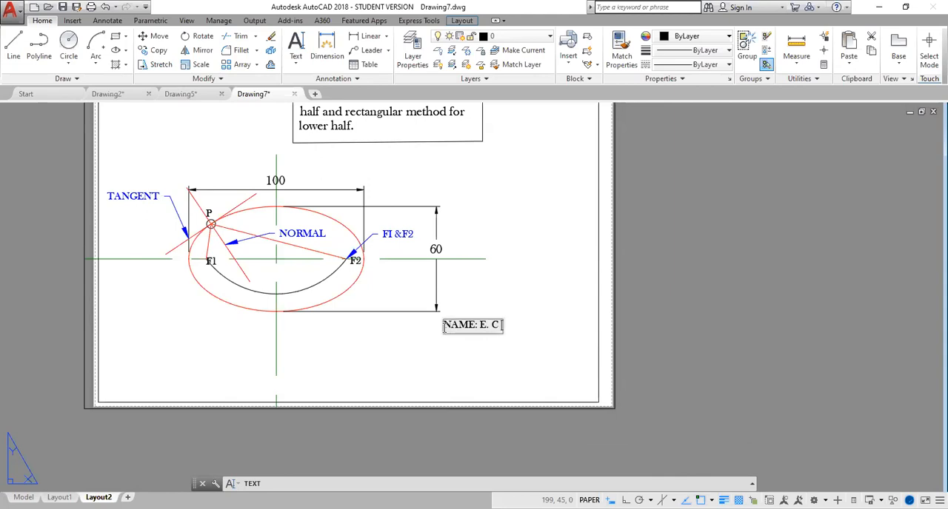
{"action": "type", "text": " FRASER"}
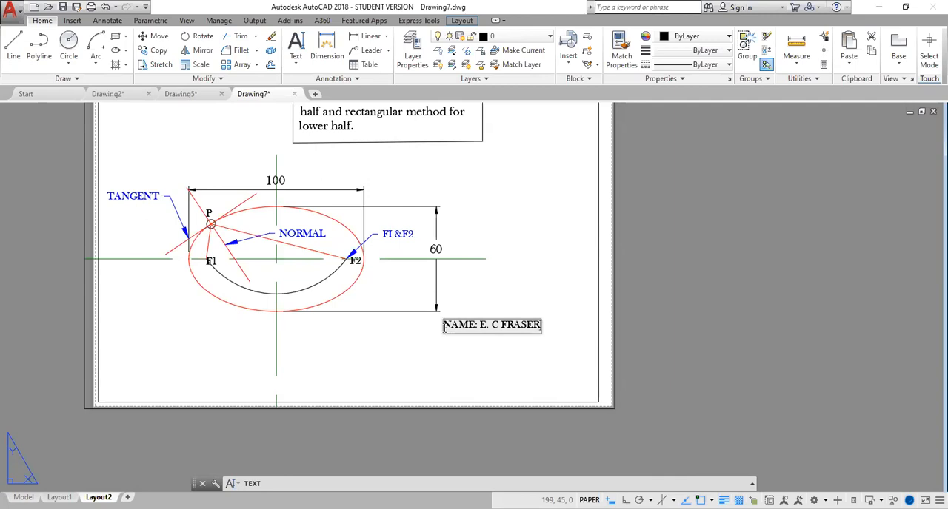
{"action": "key", "text": "Return"}
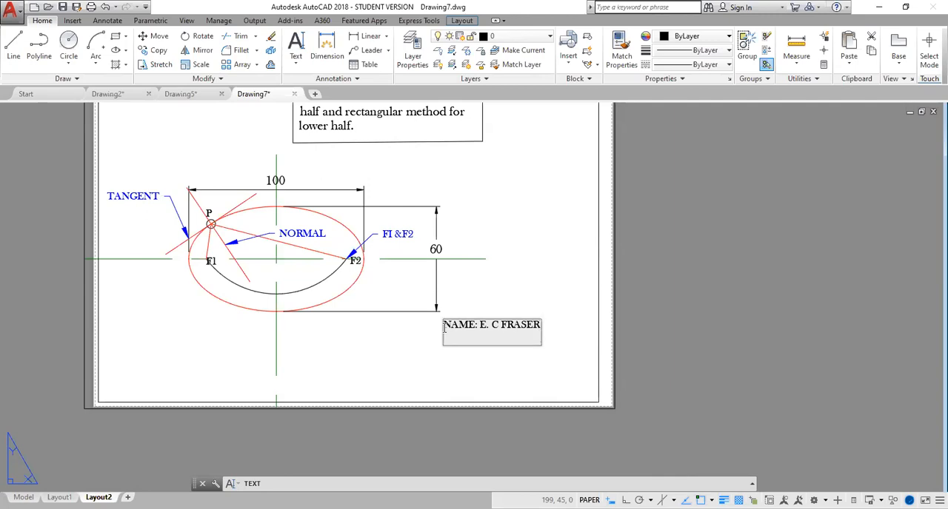
- Enter DATE: 1 /2 /2021 as the second text line
{"action": "type", "text": "DATE: 1 /2/2021"}
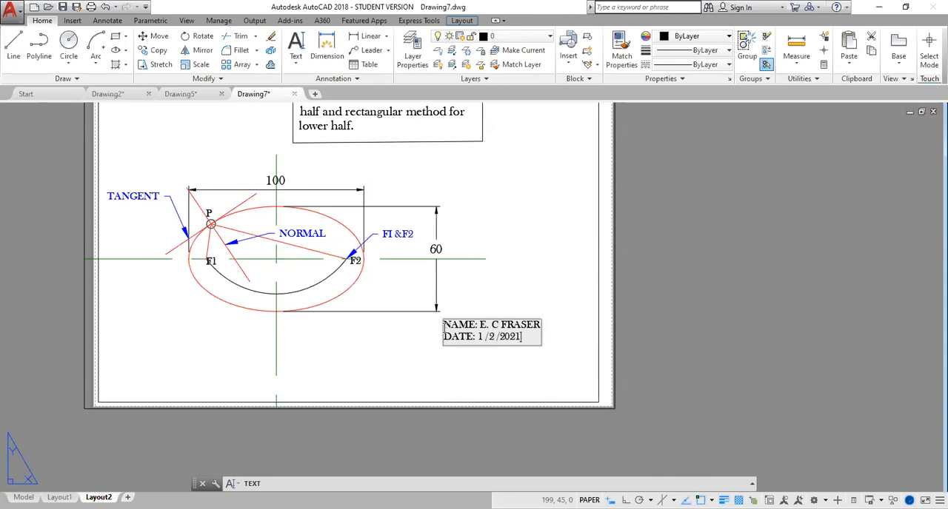
{"action": "key", "text": "Return"}
- Enter GRADE: N/A as the third text line
{"action": "type", "text": "GRADE:"}
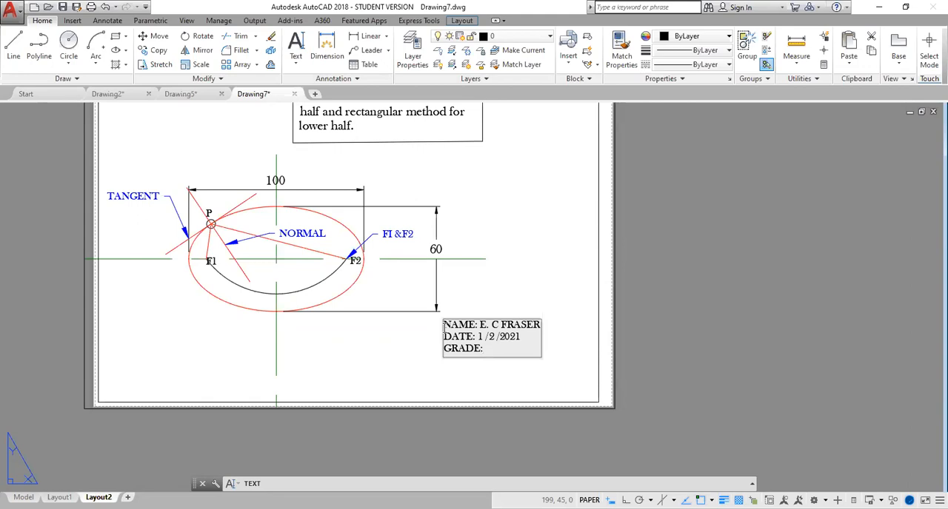
{"action": "type", "text": " N/A"}
{"action": "key", "text": "Return"}
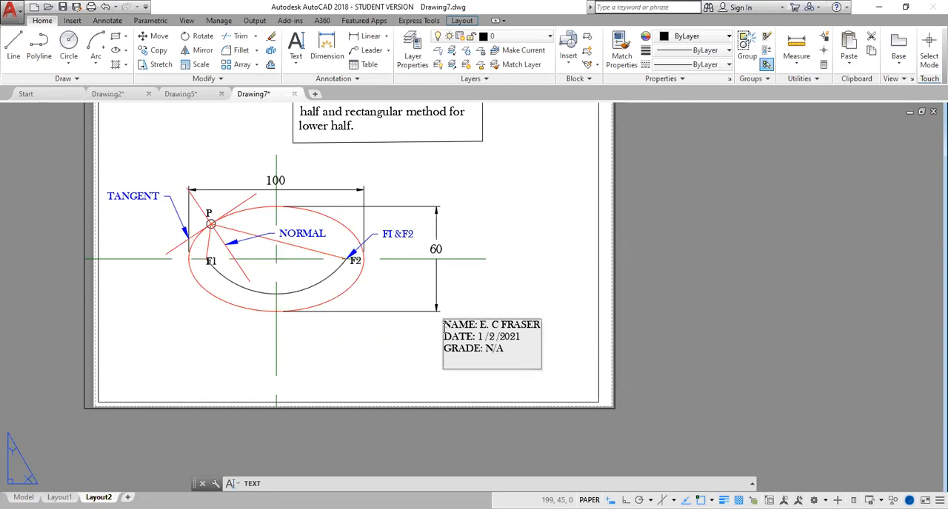
- Enter TOPIC: TAN/ NOR / F as the fourth text line and finish the text
{"action": "type", "text": "TOPIC: TAN/ NOR"}
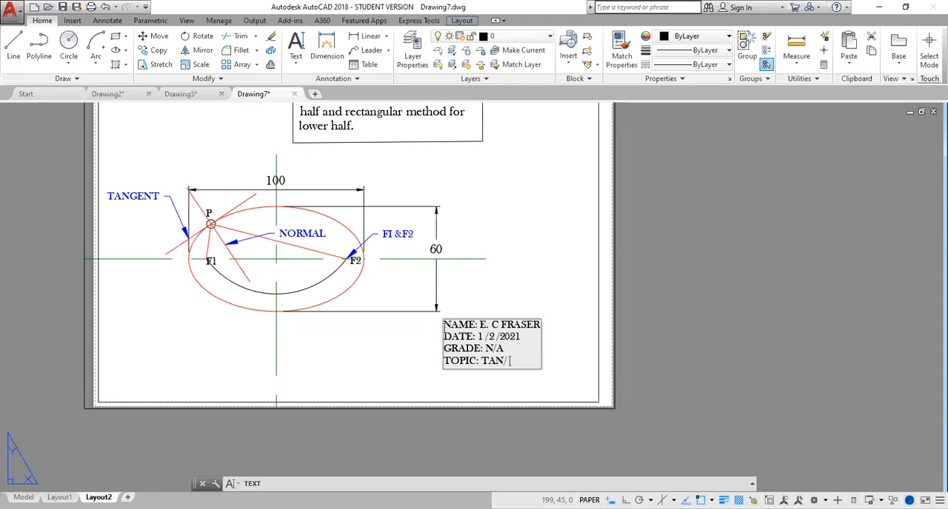
{"action": "type", "text": "/ F"}
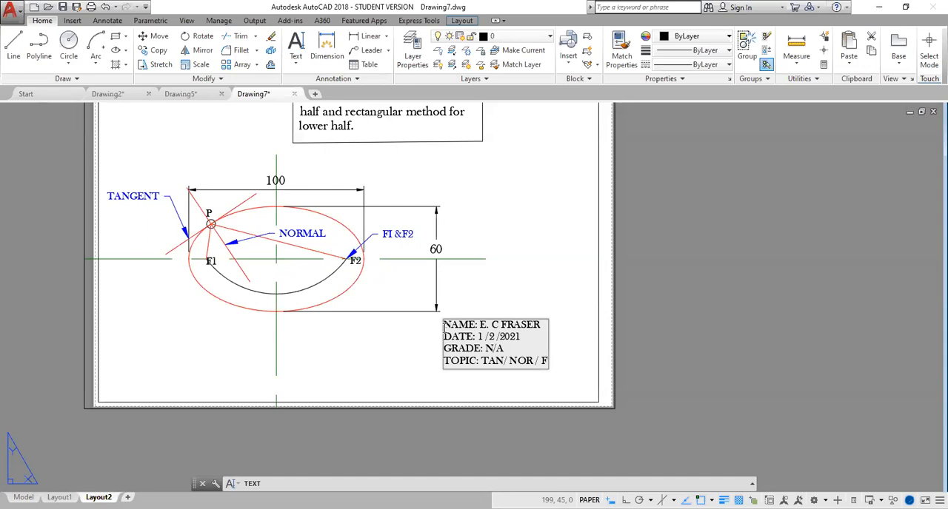
{"action": "left_click", "coordinate": [539, 278]}
{"action": "key", "text": "Return"}
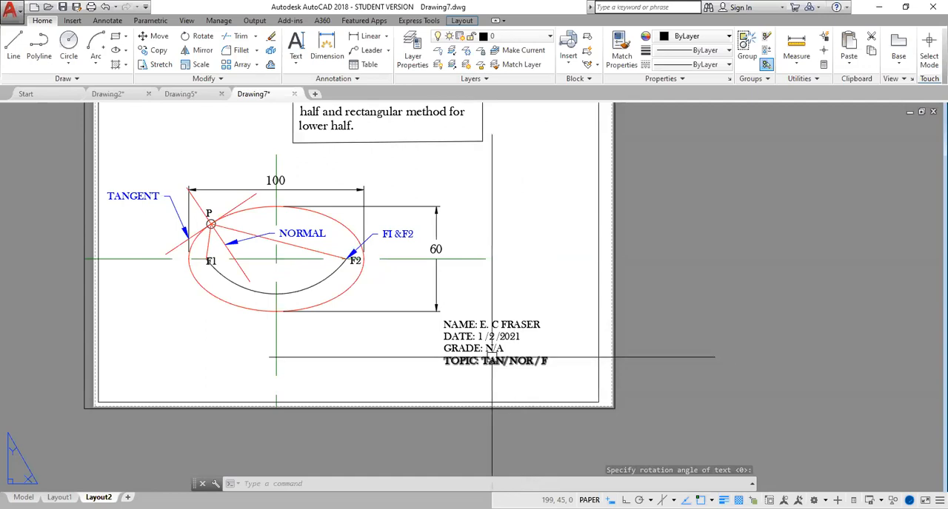
{"action": "key", "text": "Escape"}
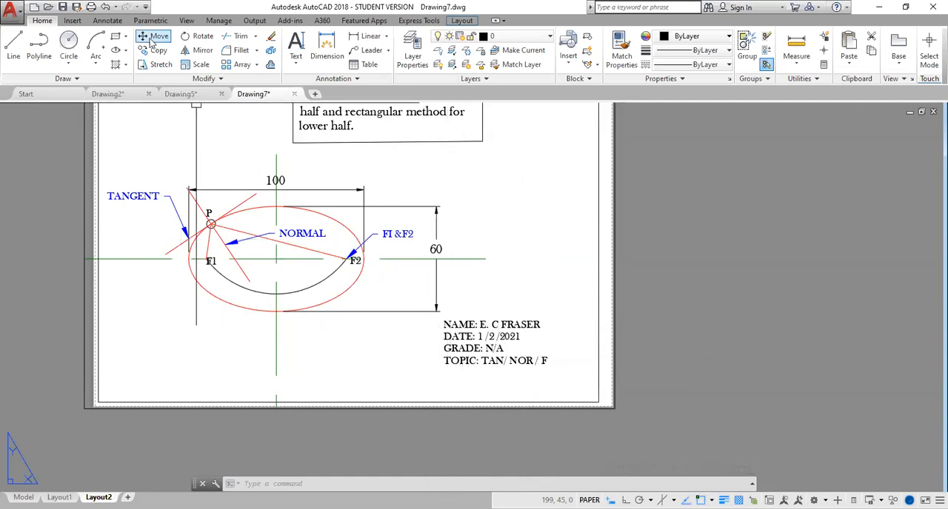
- Draw a rectangle about 70 by 32 around the four lines of name, date, grade and topic text
{"action": "left_click", "coordinate": [116, 38]}
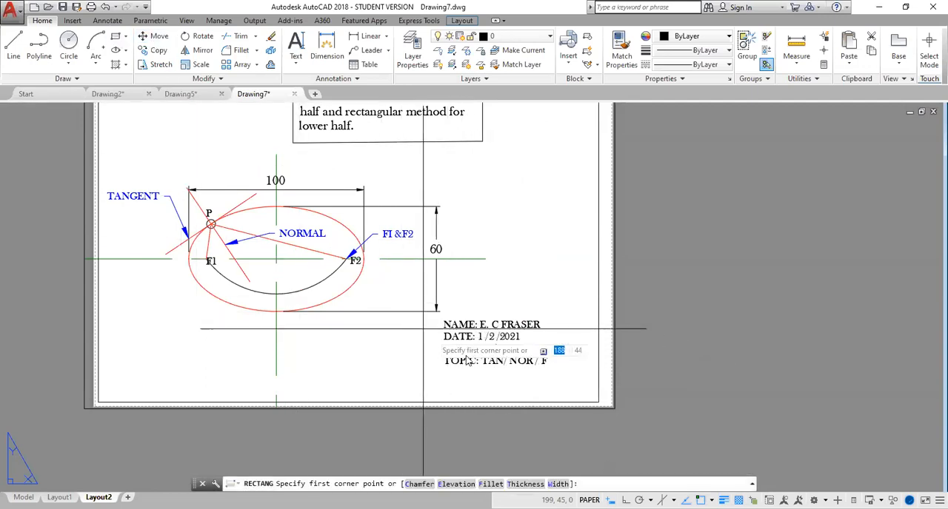
{"action": "scroll", "coordinate": [438, 317], "scroll_direction": "up", "scroll_amount": 4}
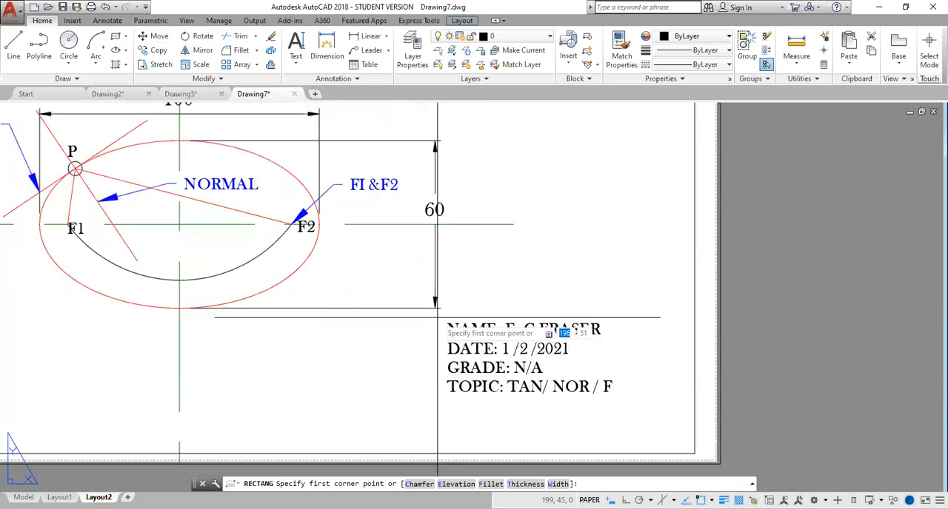
{"action": "left_click", "coordinate": [442, 322]}
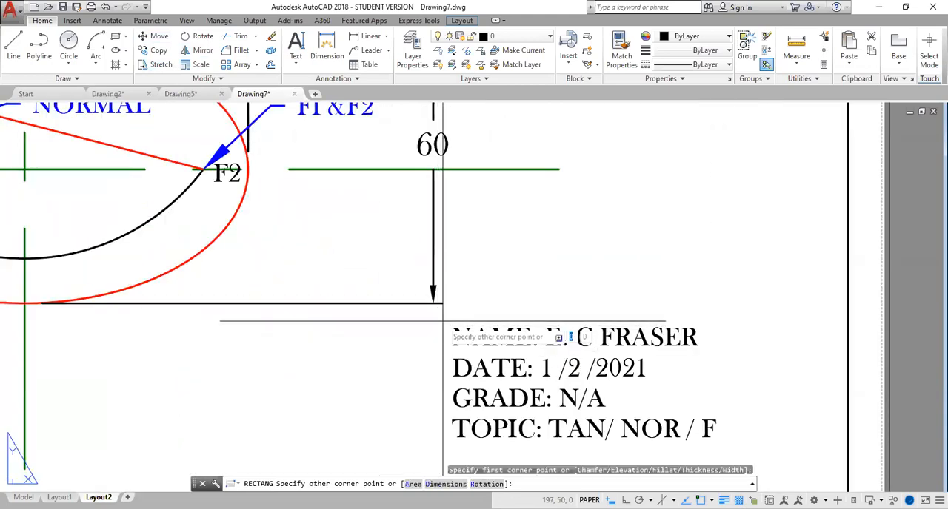
{"action": "middle_click_drag", "start_coordinate": [762, 457], "coordinate": [752, 400]}
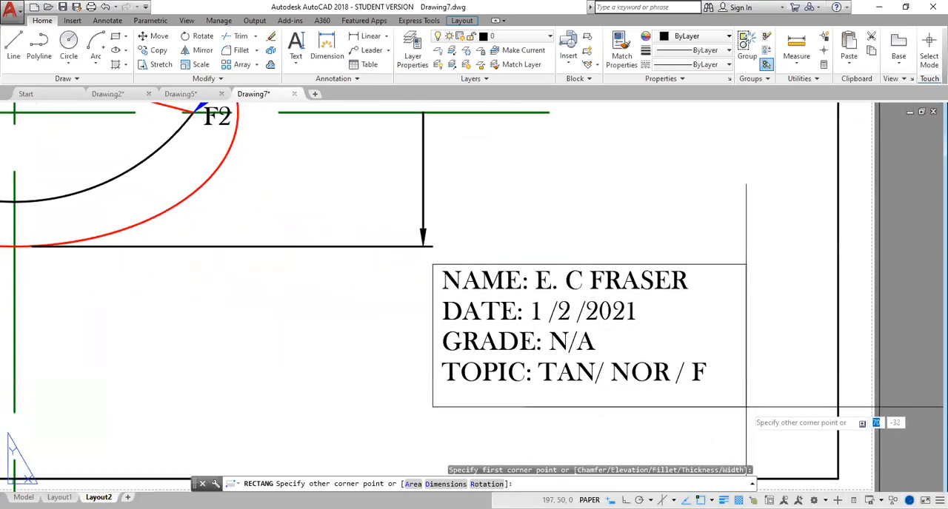
{"action": "left_click", "coordinate": [746, 407]}
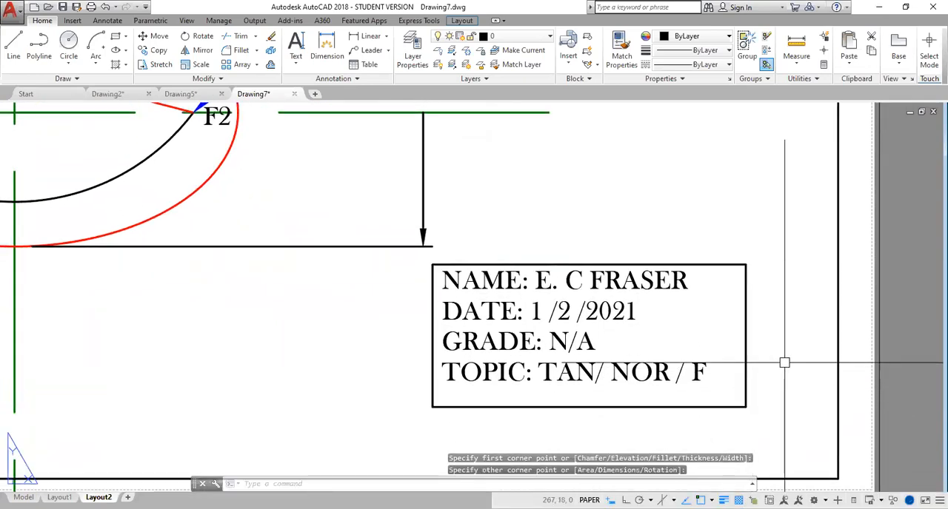
{"action": "key", "text": "Return"}
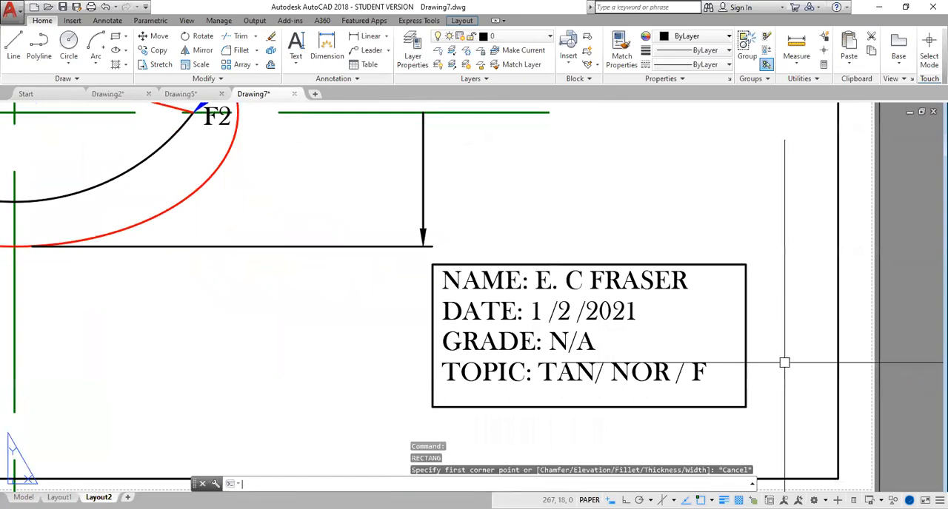
{"action": "key", "text": "Escape"}
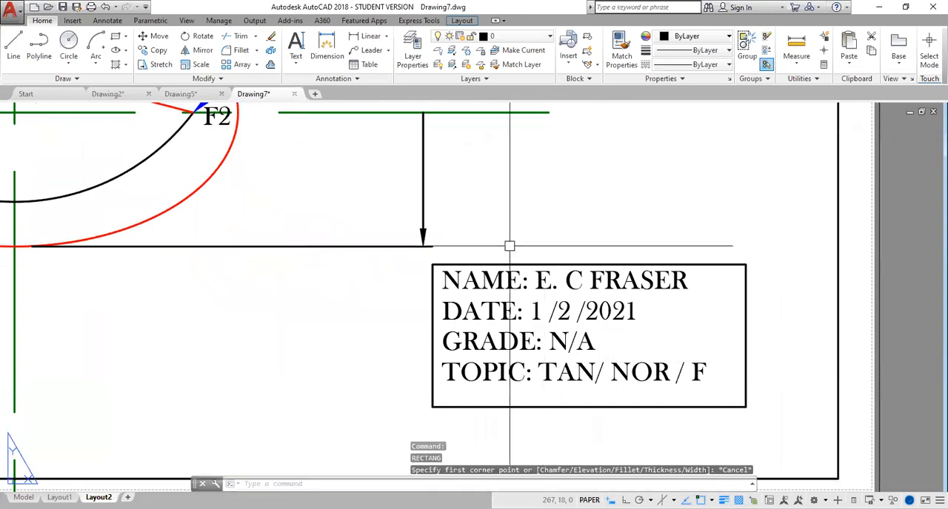
- Move the rectangle and its four text lines by its lower-right corner onto the lower-right corner of the sheet border
{"action": "type", "text": "m"}
{"action": "key", "text": "Return"}
{"action": "left_click", "coordinate": [418, 258]}
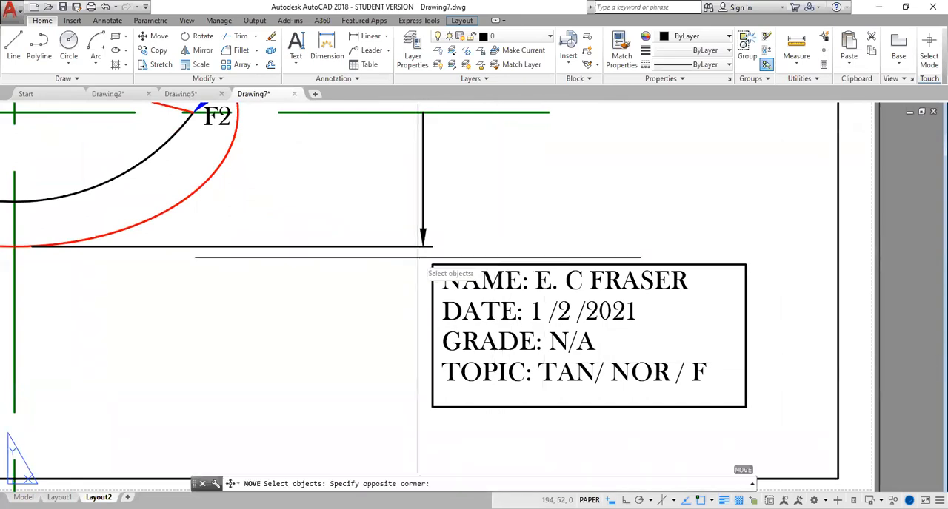
{"action": "left_click", "coordinate": [750, 415]}
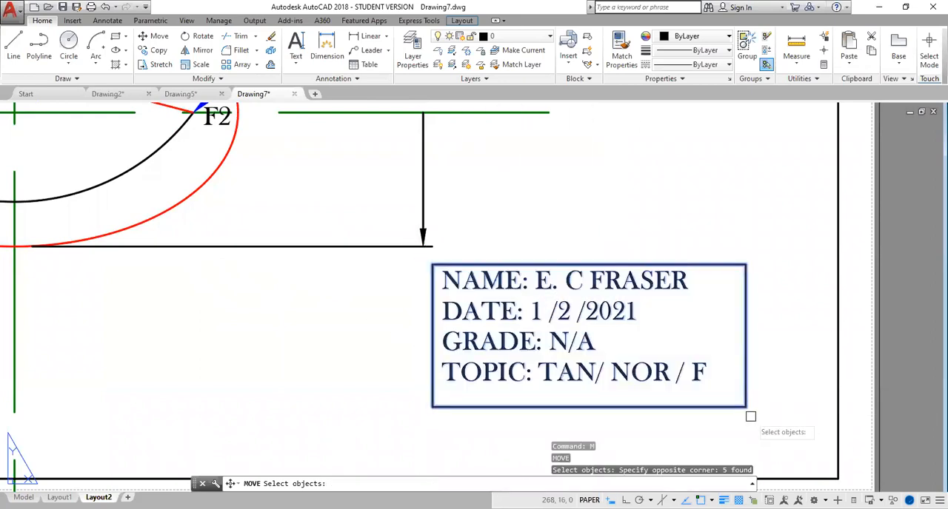
{"action": "key", "text": "Return"}
{"action": "left_click", "coordinate": [747, 406]}
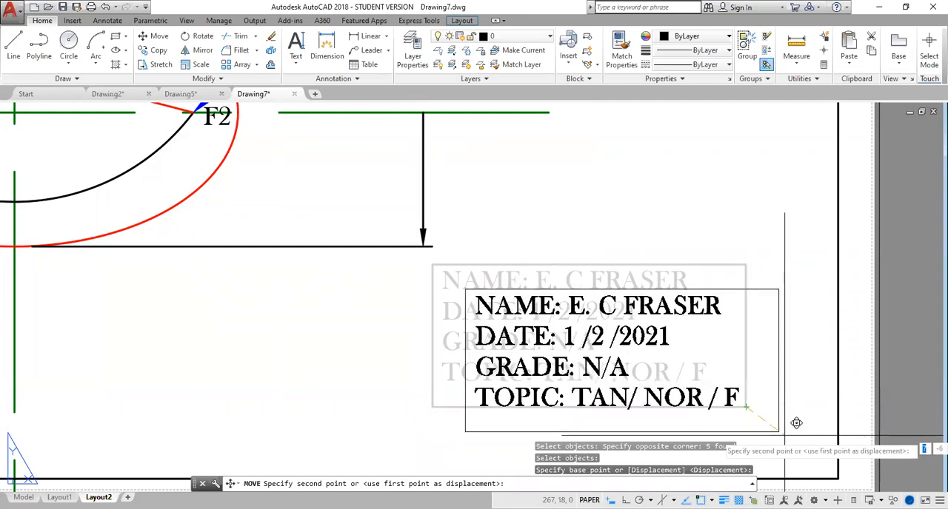
{"action": "middle_click_drag", "start_coordinate": [782, 450], "coordinate": [716, 320]}
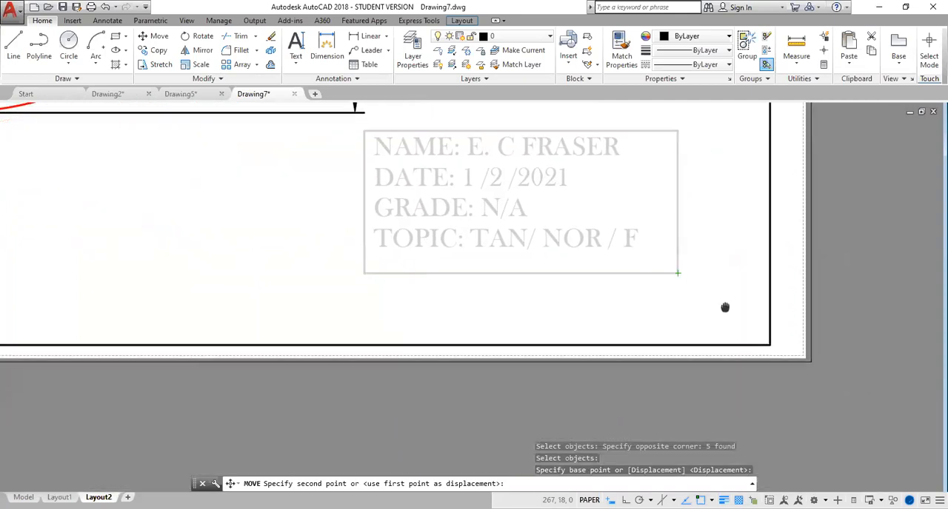
{"action": "left_click", "coordinate": [770, 343]}
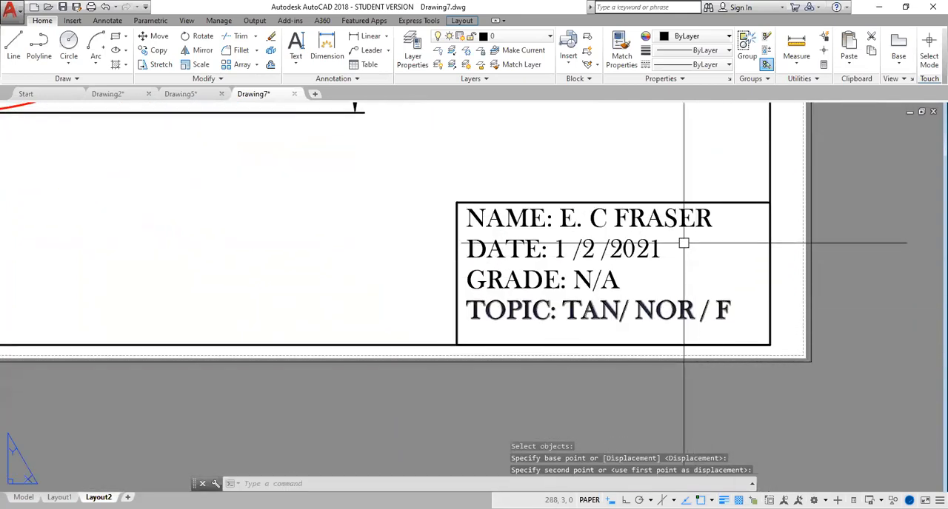
{"action": "key", "text": "Escape"}
- Preview the plot of the layout with its current plot settings, and close the preview and plot settings without plotting
{"action": "scroll", "coordinate": [656, 250], "scroll_direction": "down", "scroll_amount": 1}
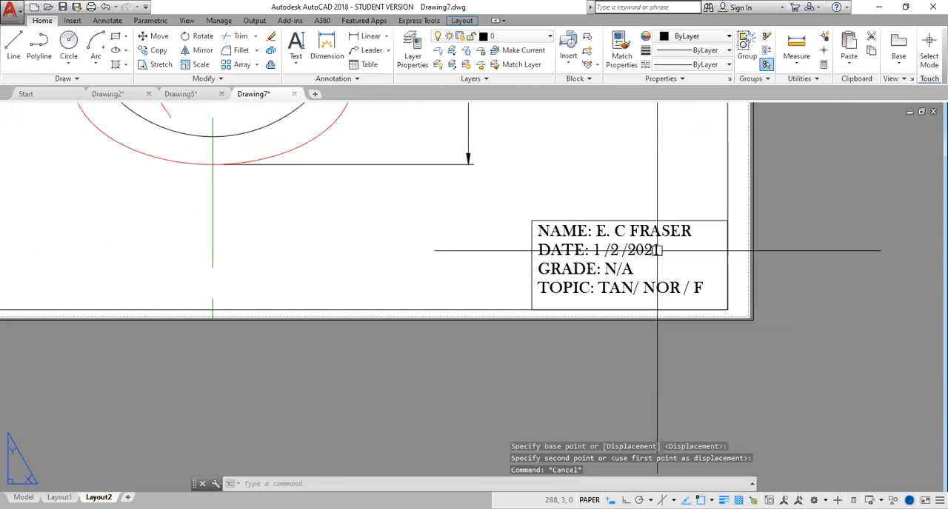
{"action": "scroll", "coordinate": [662, 193], "scroll_direction": "down", "scroll_amount": 2}
{"action": "middle_click_drag", "start_coordinate": [659, 175], "coordinate": [638, 308]}
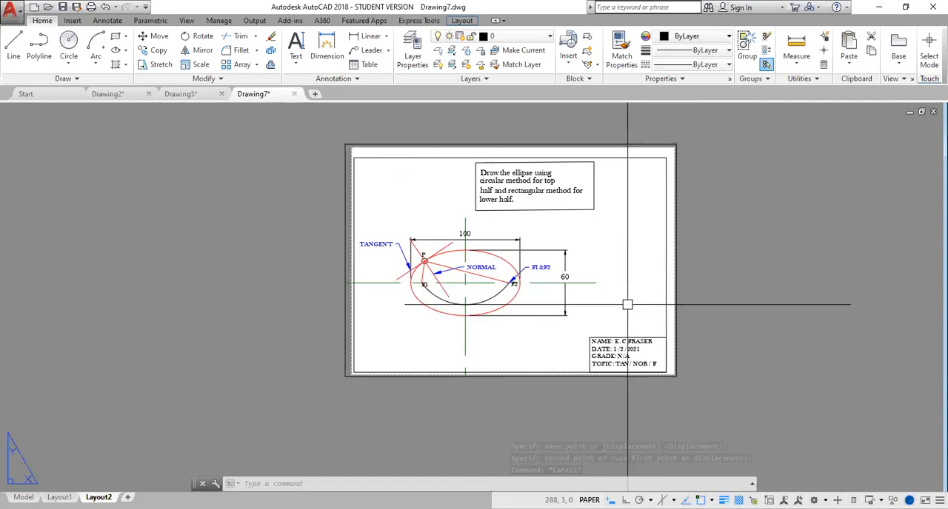
{"action": "scroll", "coordinate": [627, 305], "scroll_direction": "up", "scroll_amount": 2}
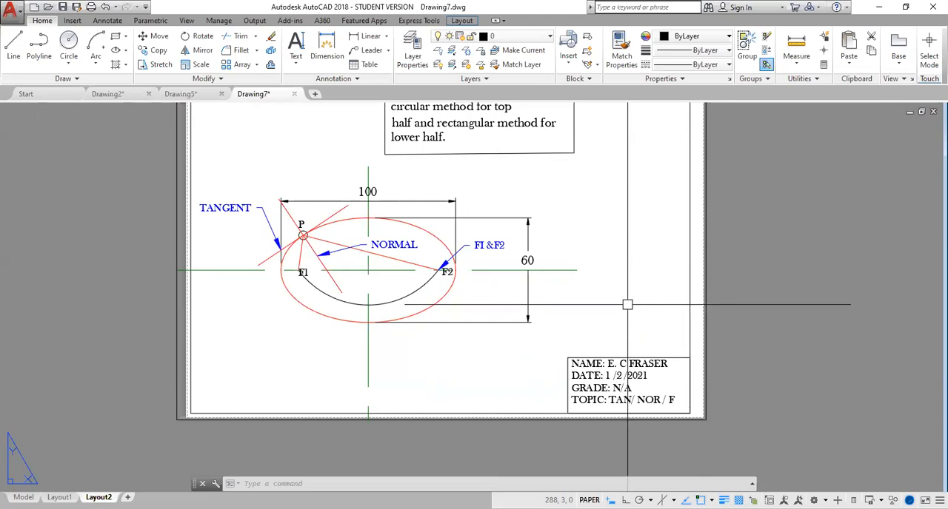
{"action": "mouse_move", "coordinate": [620, 225]}
{"action": "middle_mouse_down"}
{"action": "mouse_move", "coordinate": [584, 308]}
{"action": "mouse_move", "coordinate": [604, 292]}
{"action": "mouse_move", "coordinate": [603, 279]}
{"action": "mouse_move", "coordinate": [603, 313]}
{"action": "mouse_move", "coordinate": [610, 257]}
{"action": "middle_mouse_up"}
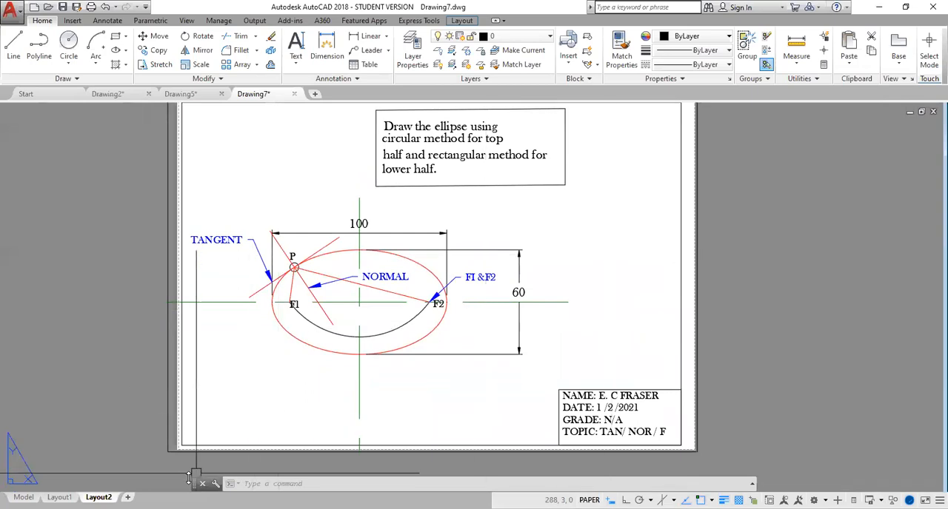
{"action": "mouse_move", "coordinate": [59, 492]}
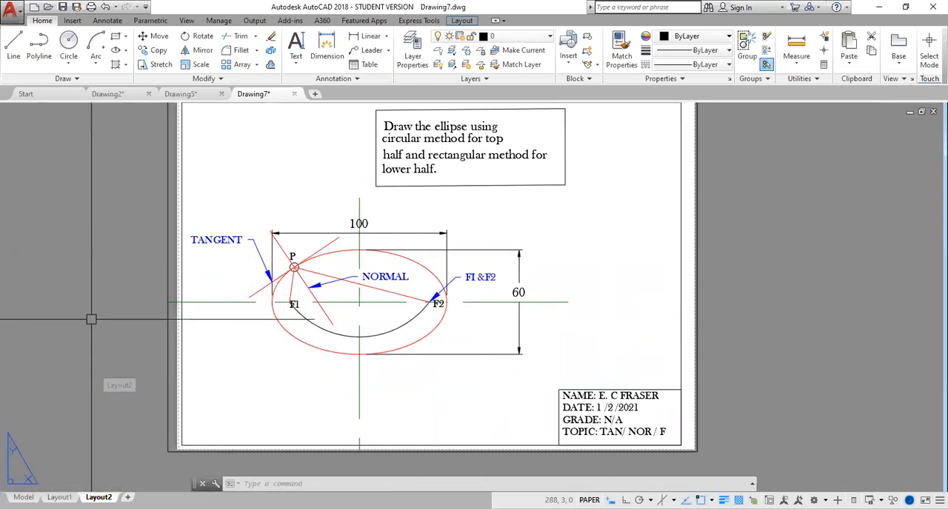
{"action": "left_click", "coordinate": [91, 8]}
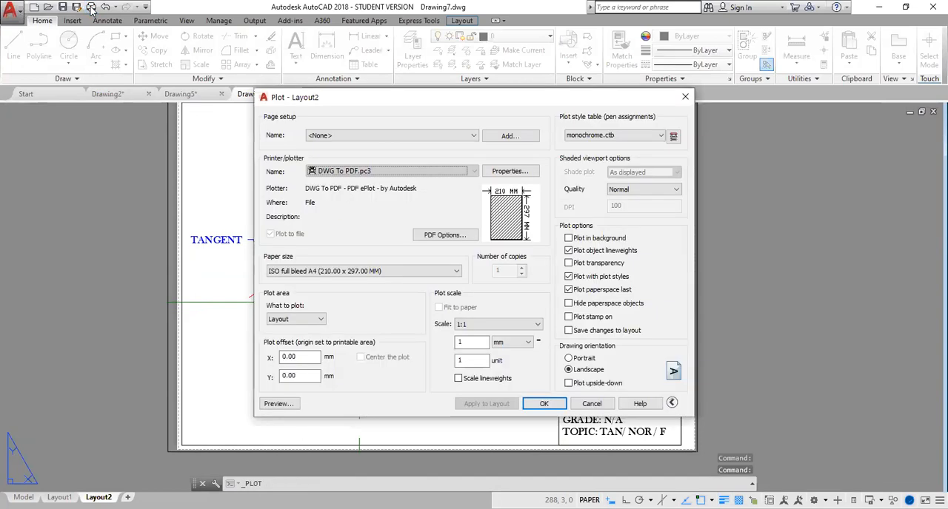
{"action": "left_click", "coordinate": [279, 405]}
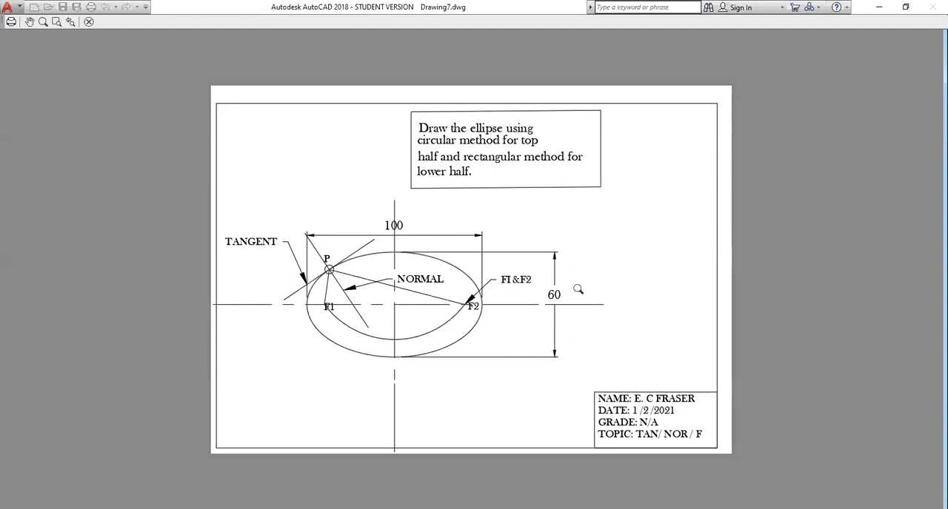
{"action": "left_click", "coordinate": [90, 23]}
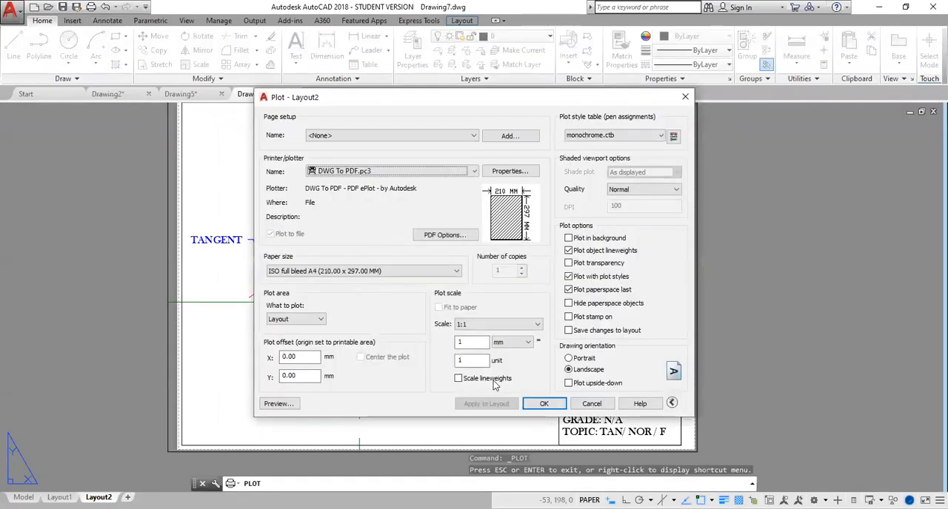
{"action": "left_click", "coordinate": [682, 101]}
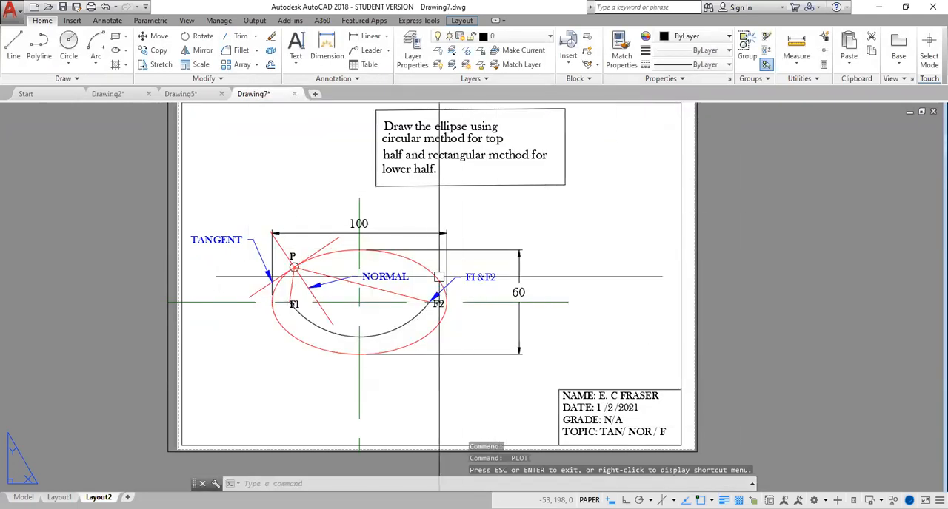
{"action": "left_click", "coordinate": [430, 270]}
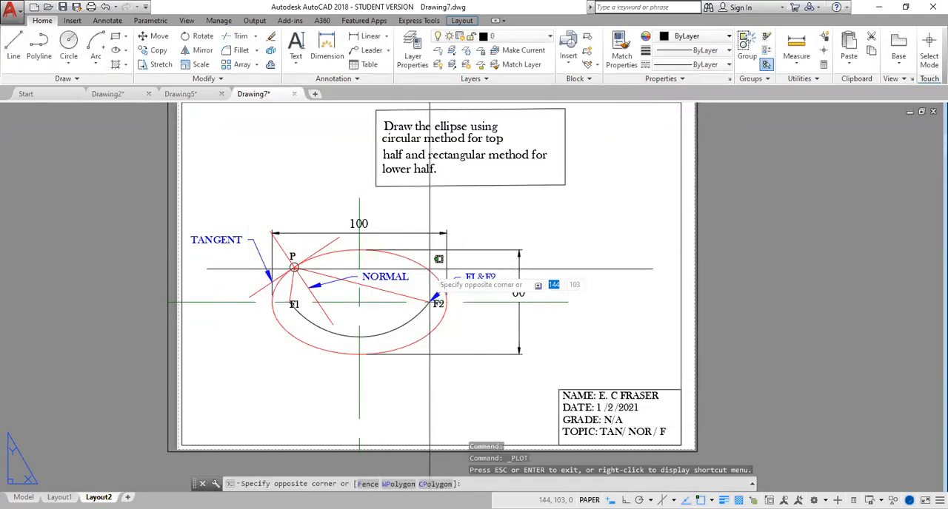
{"action": "key", "text": "Escape"}
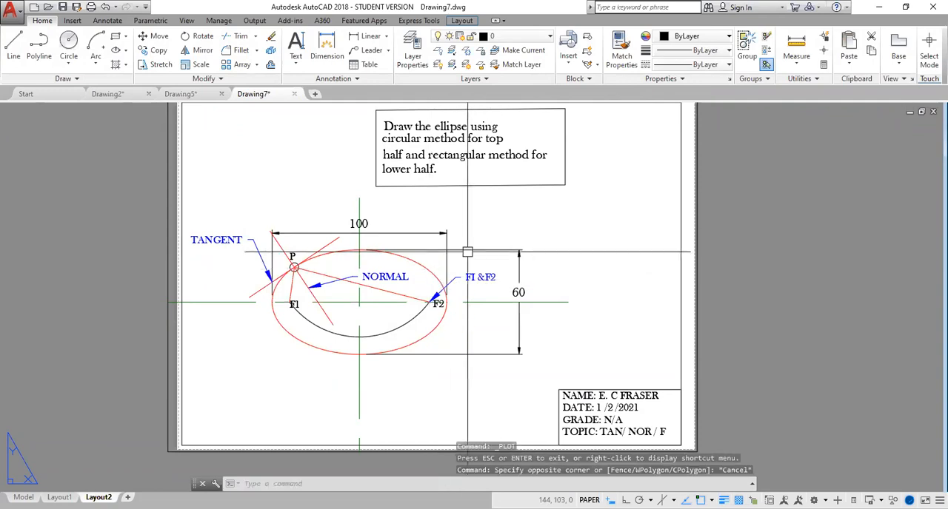
{"action": "double_click", "coordinate": [542, 222]}
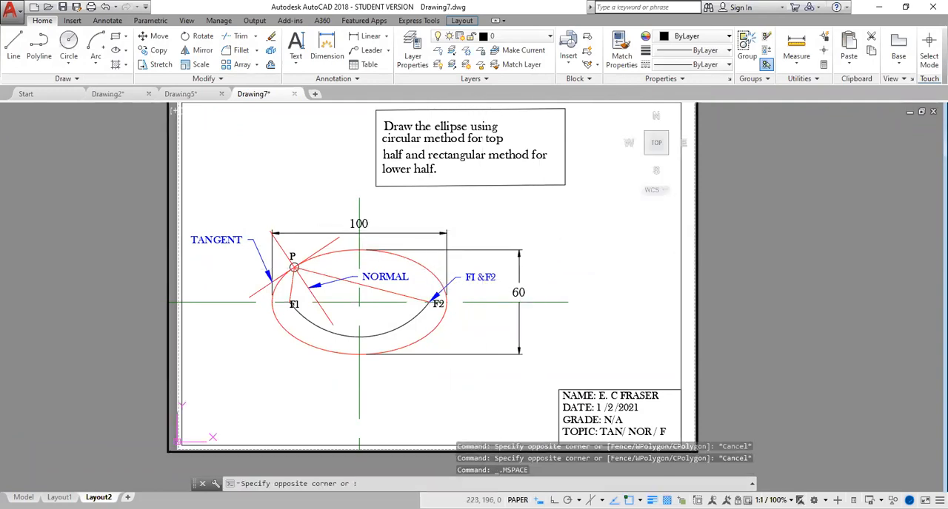
{"action": "left_click", "coordinate": [542, 222]}
{"action": "left_click", "coordinate": [426, 269]}
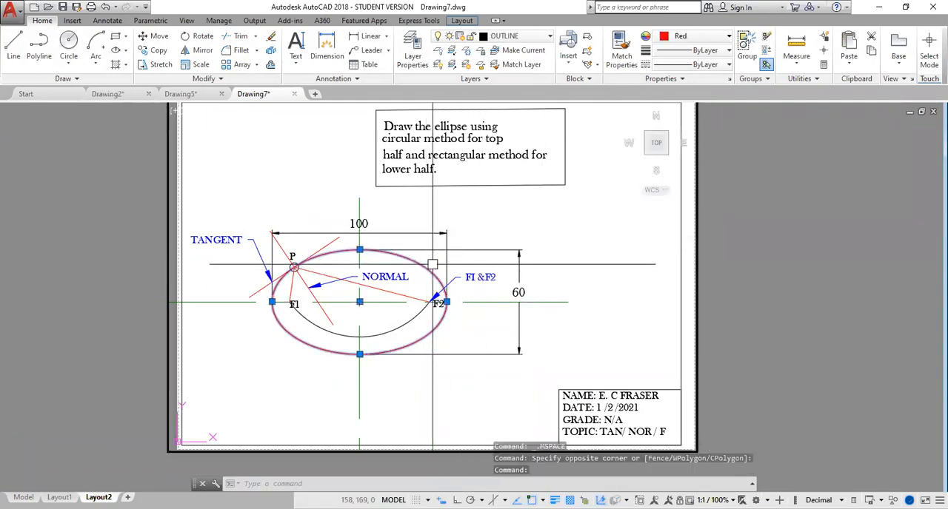
{"action": "left_click", "coordinate": [359, 283]}
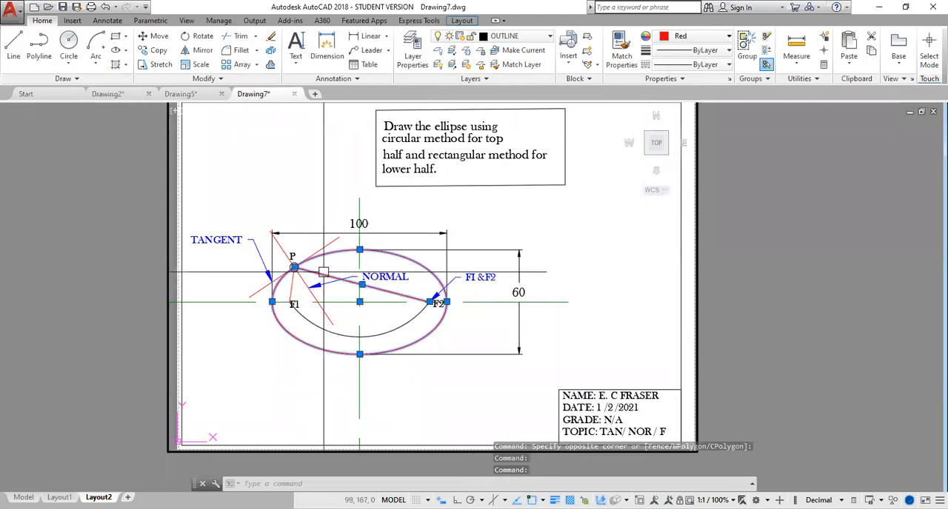
{"action": "left_click", "coordinate": [305, 285]}
{"action": "key", "text": "Escape"}
{"action": "key", "text": "Escape"}
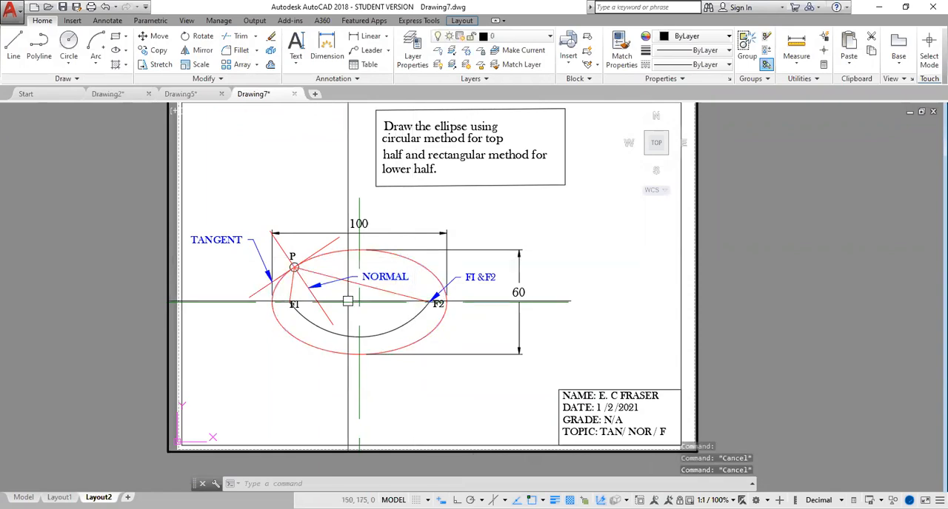
- In model space, set the lineweight of the red ellipse, tangent, normal and focal lines to 0.60 mm
{"action": "left_click", "coordinate": [24, 497]}
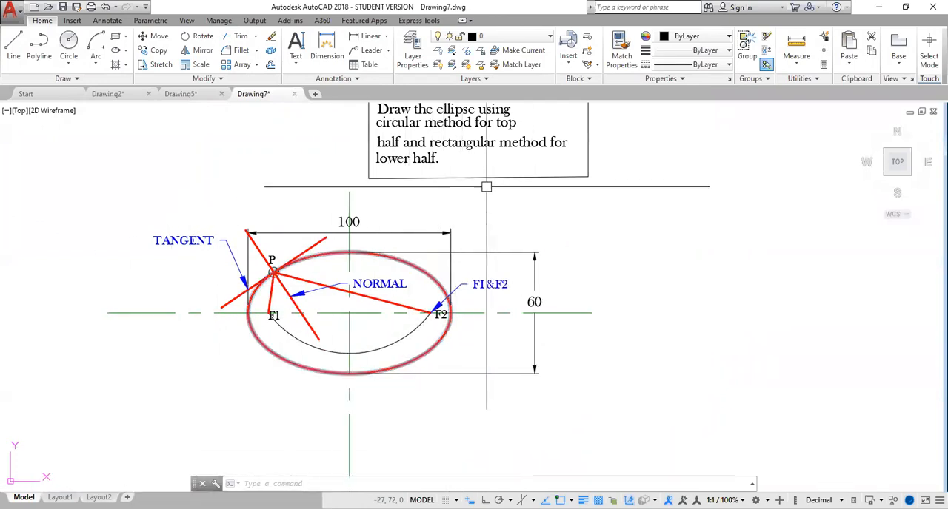
{"action": "left_click", "coordinate": [422, 271]}
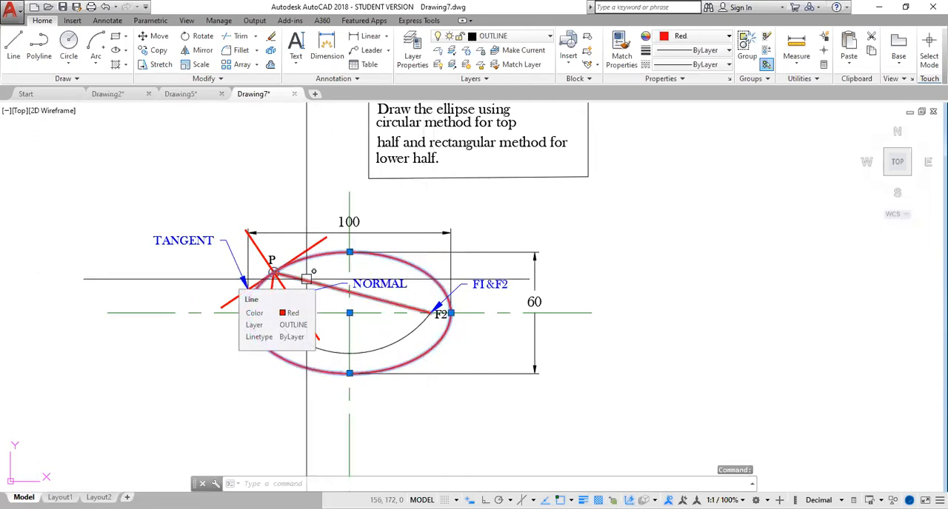
{"action": "left_click", "coordinate": [307, 279]}
{"action": "left_click", "coordinate": [271, 275]}
{"action": "left_click", "coordinate": [258, 249]}
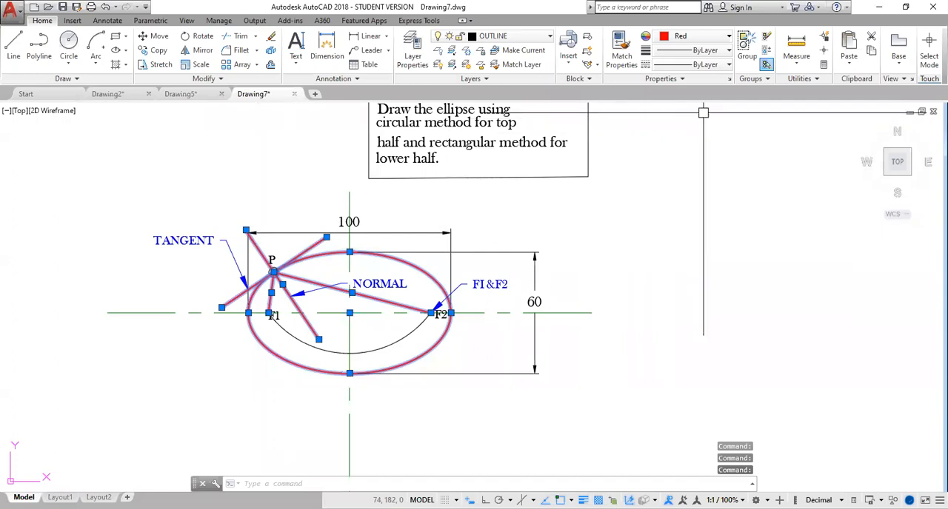
{"action": "left_click", "coordinate": [729, 51]}
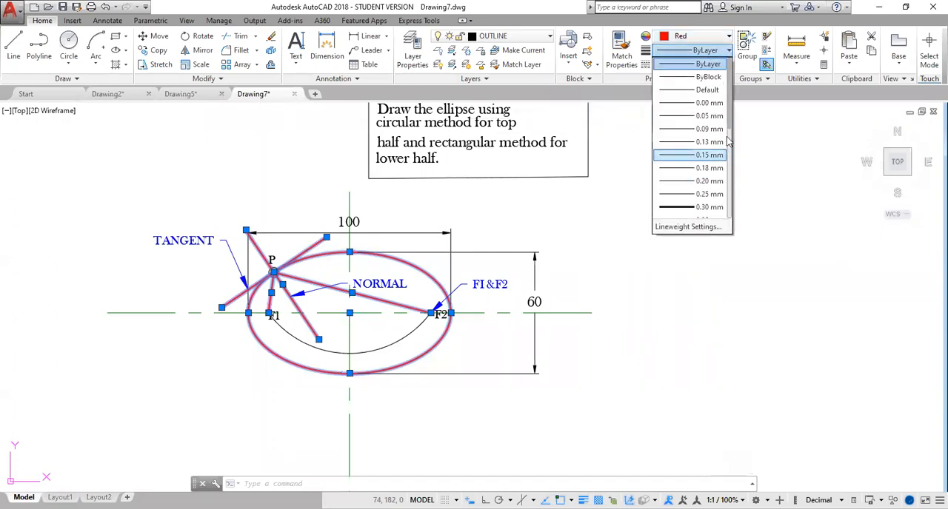
{"action": "left_click_drag", "start_coordinate": [730, 127], "coordinate": [732, 166]}
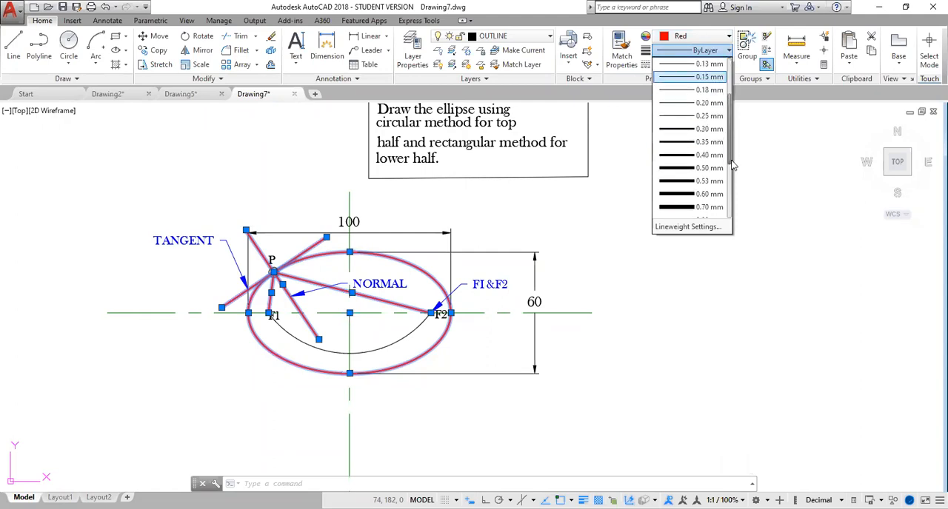
{"action": "left_click", "coordinate": [688, 194]}
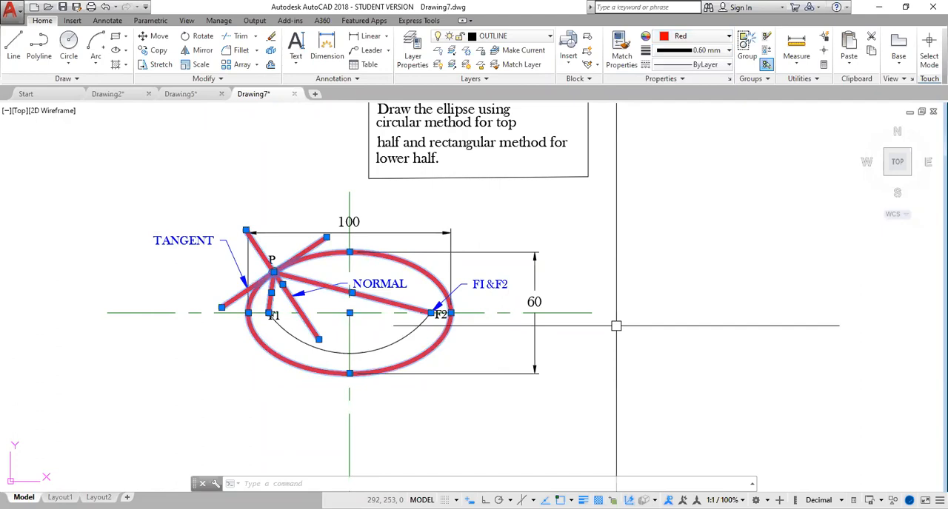
{"action": "key", "text": "Escape"}
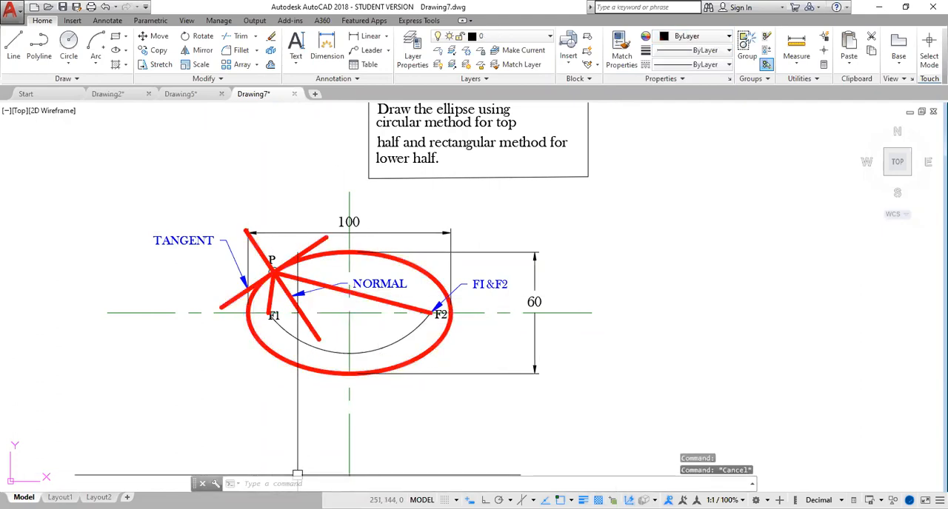
- Turn on lineweight scaling in the plot settings of Layout2 and preview the plot
{"action": "left_click", "coordinate": [99, 496]}
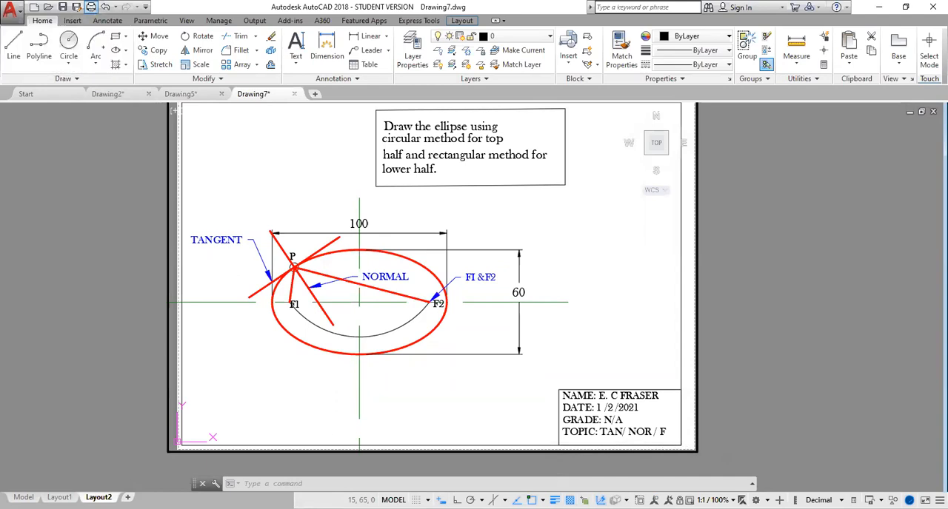
{"action": "left_click", "coordinate": [91, 7]}
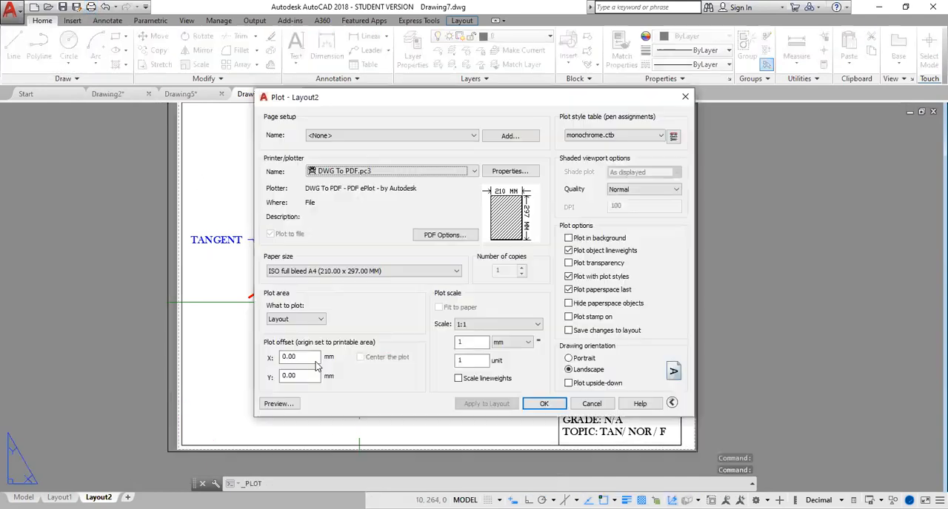
{"action": "left_click", "coordinate": [458, 379]}
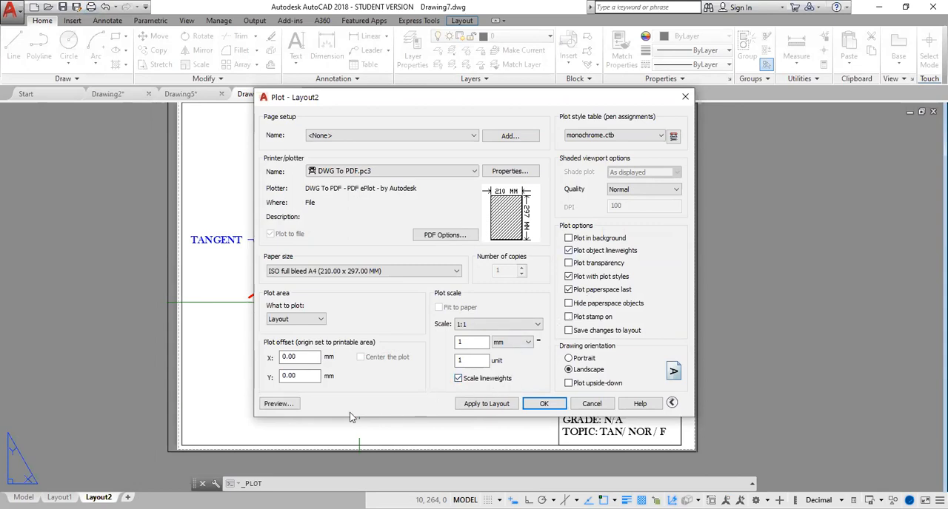
{"action": "left_click", "coordinate": [287, 407]}
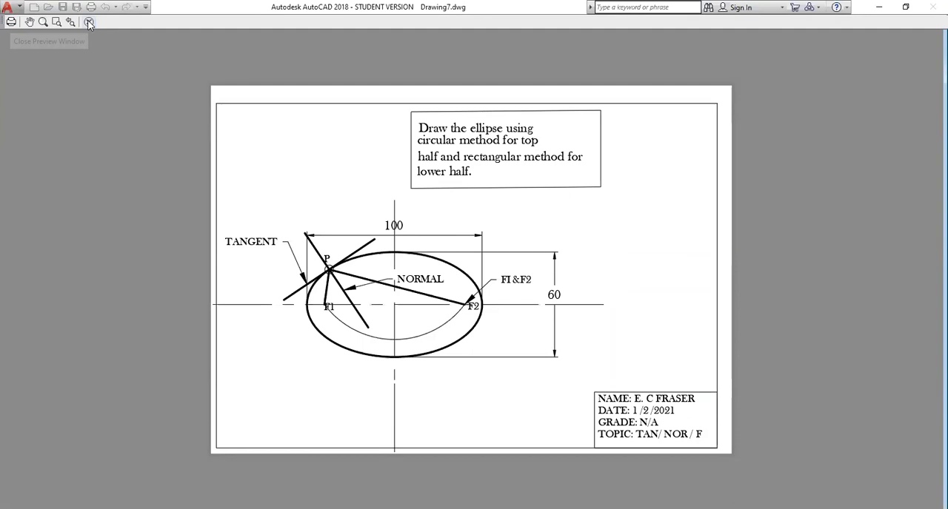
- Plot the previewed sheet to a PDF named TANGENT NORMAL F1 2, saved on USB Drive (F:)
{"action": "left_click", "coordinate": [11, 22]}
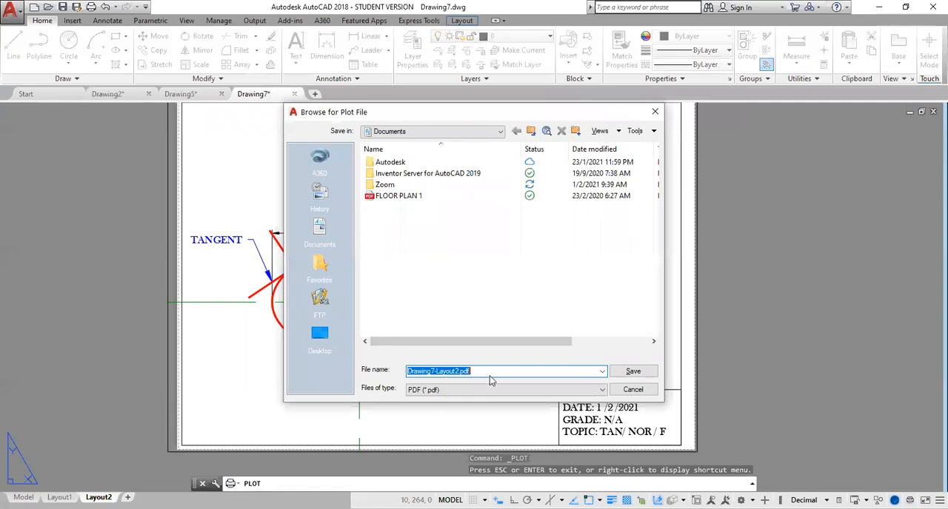
{"action": "left_click_drag", "start_coordinate": [481, 373], "coordinate": [413, 373]}
{"action": "type", "text": "TANGENT NORMAL F1 2"}
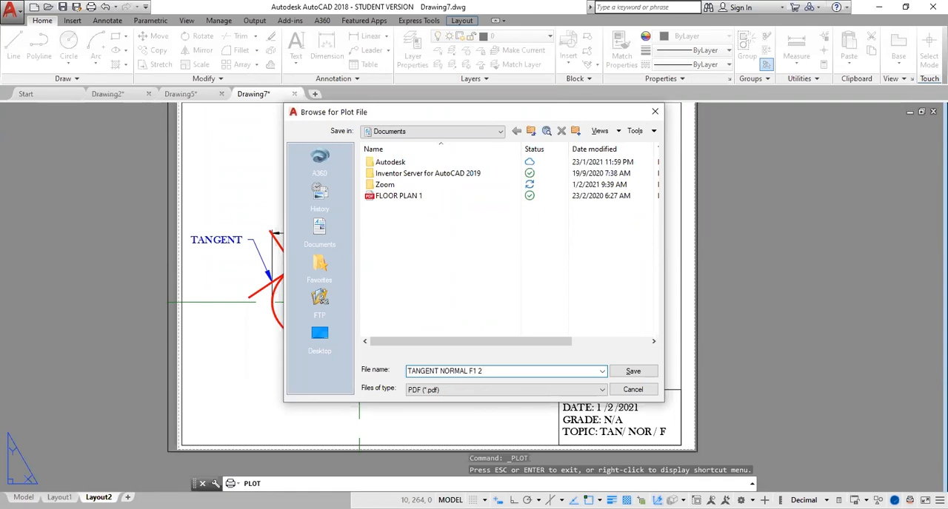
{"action": "left_click", "coordinate": [500, 132]}
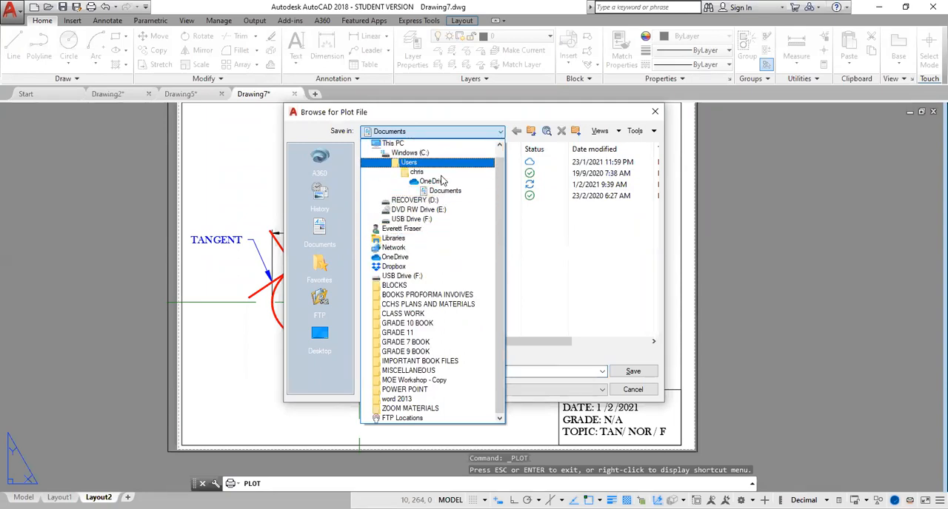
{"action": "left_click", "coordinate": [440, 279]}
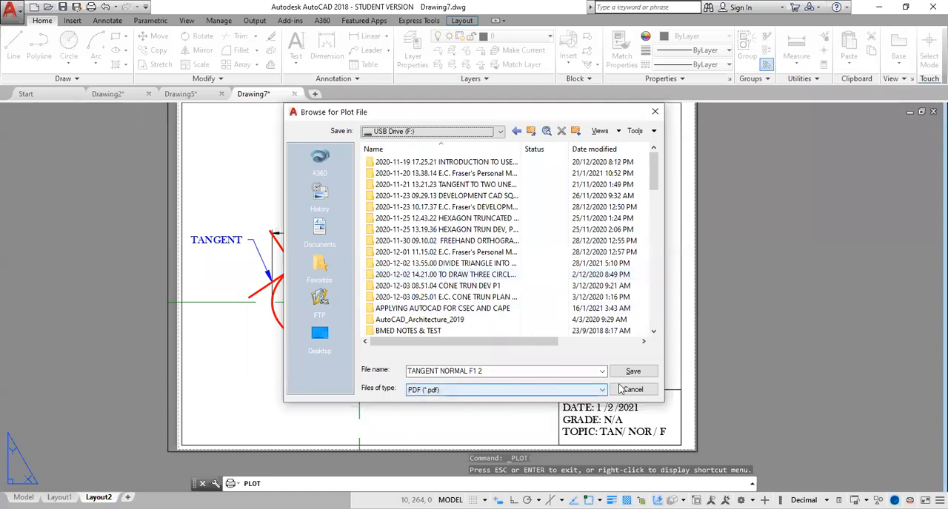
{"action": "left_click", "coordinate": [633, 372]}
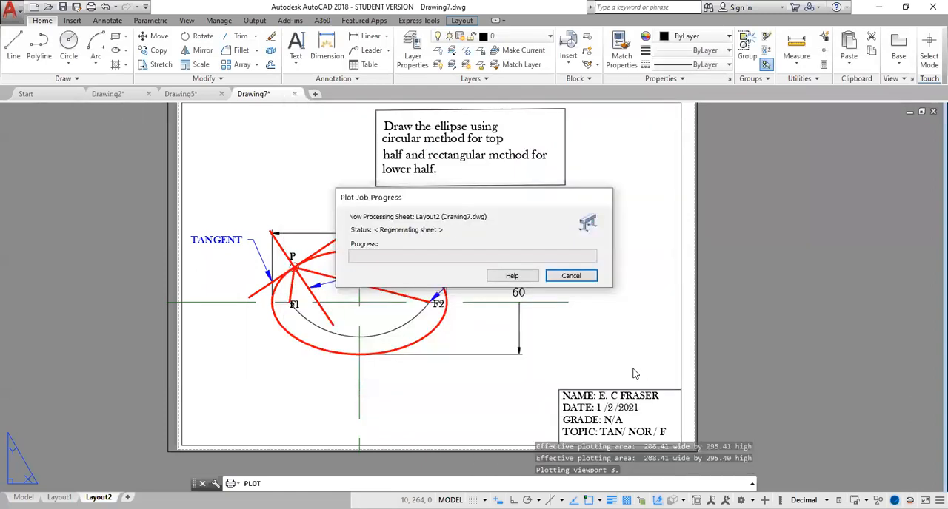